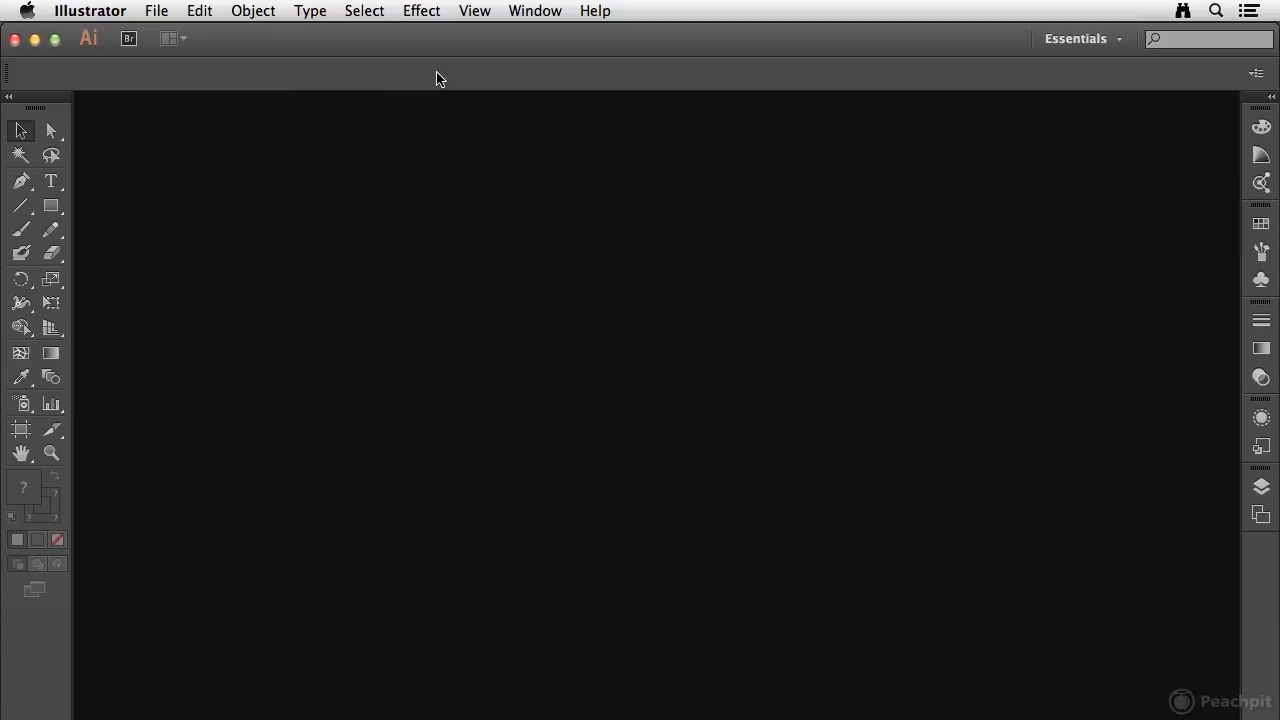
- Create a new document from the Video and Film profile and close it again
click(158, 12)
click(170, 35)
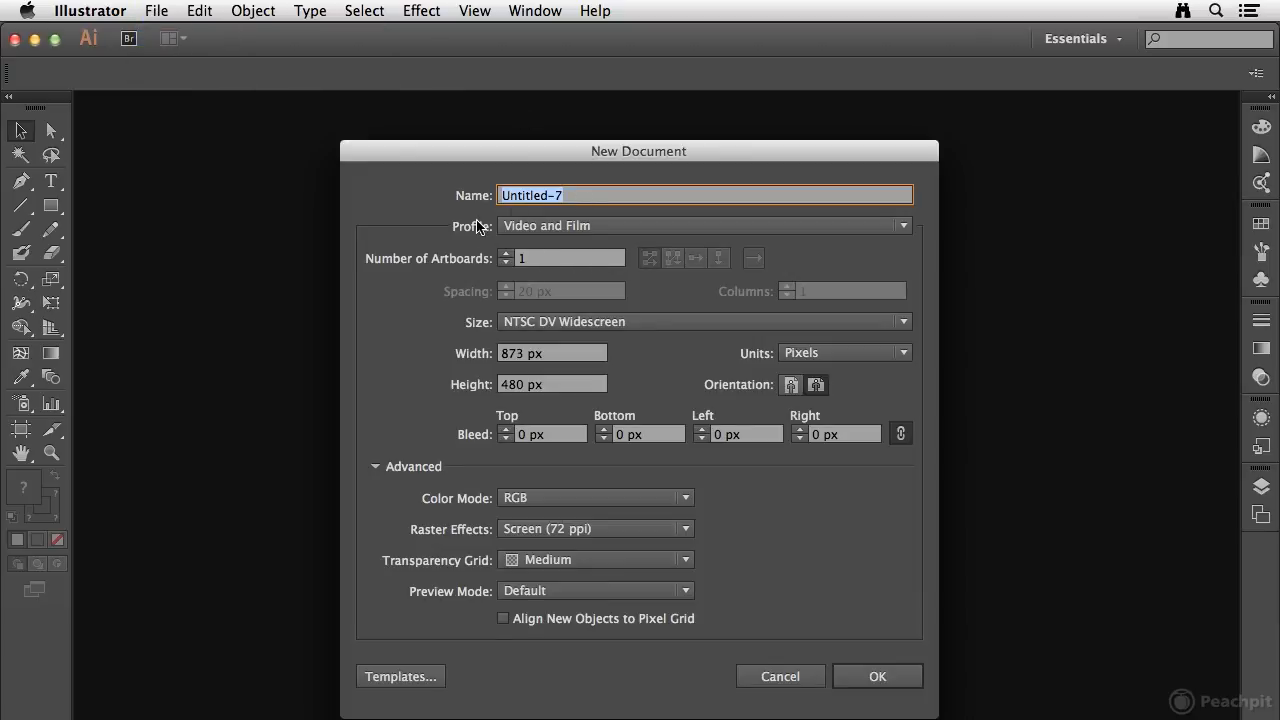
click(676, 227)
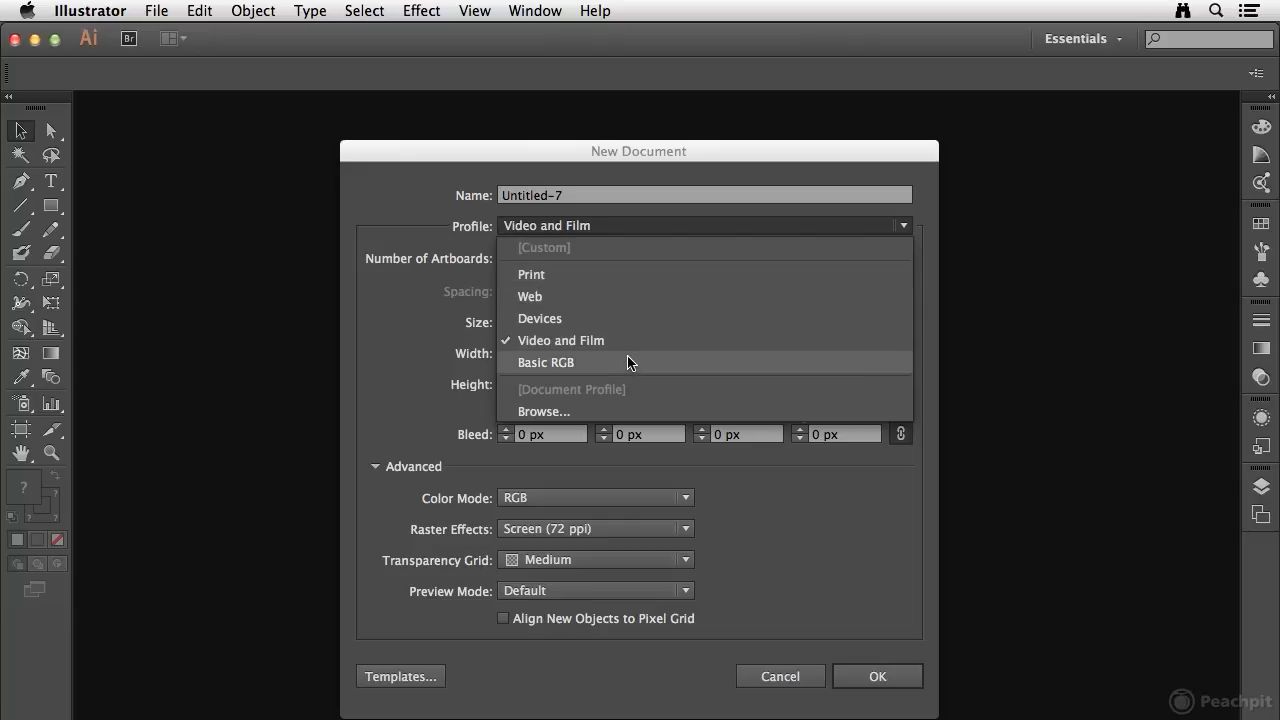
click(545, 341)
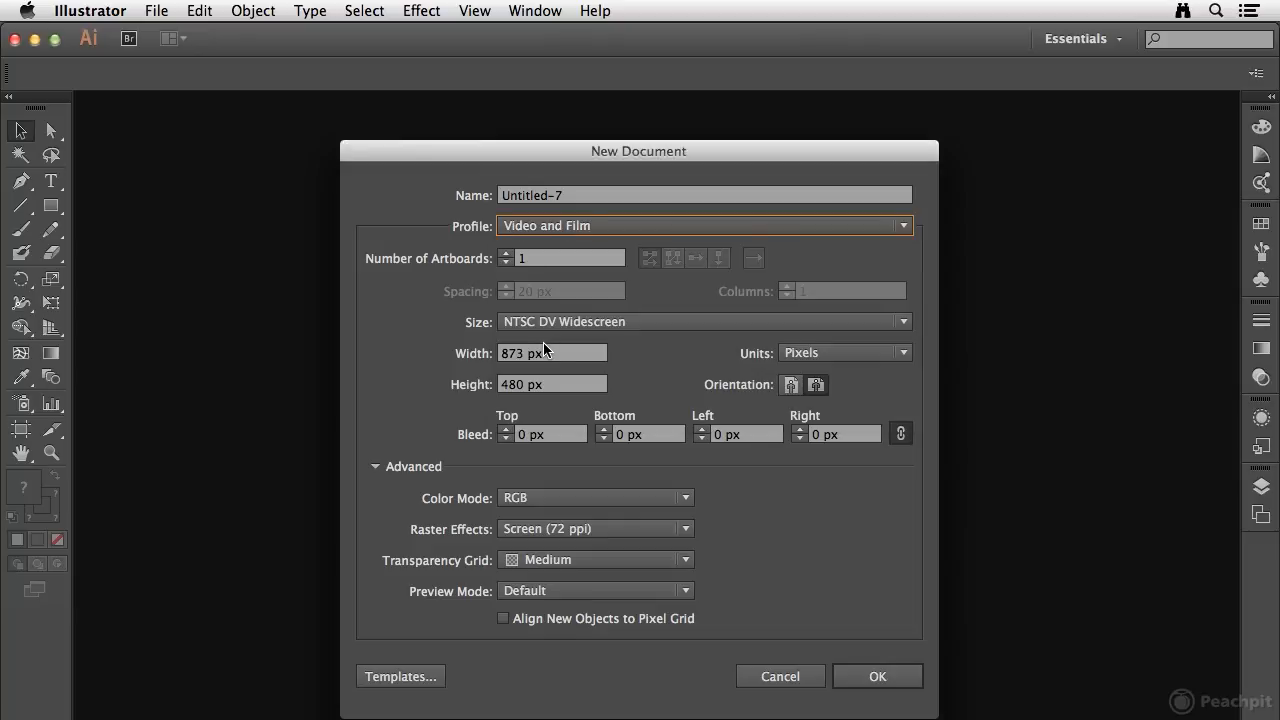
click(870, 677)
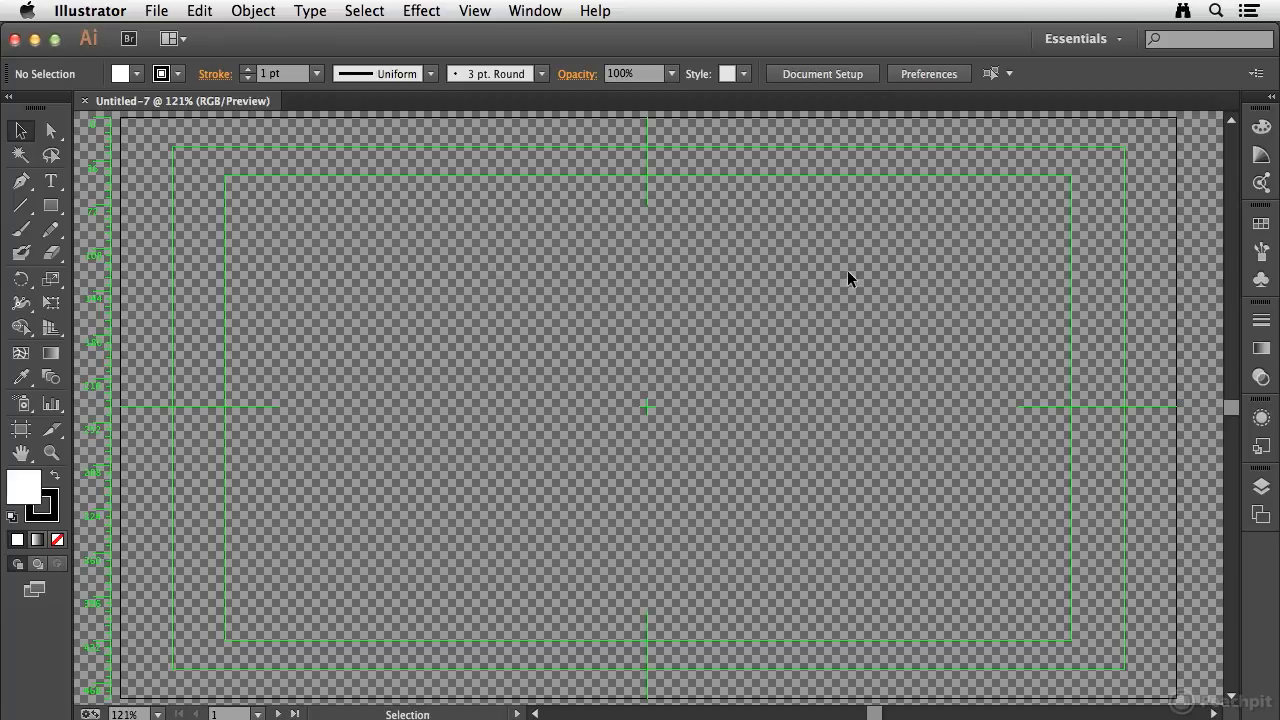
click(85, 102)
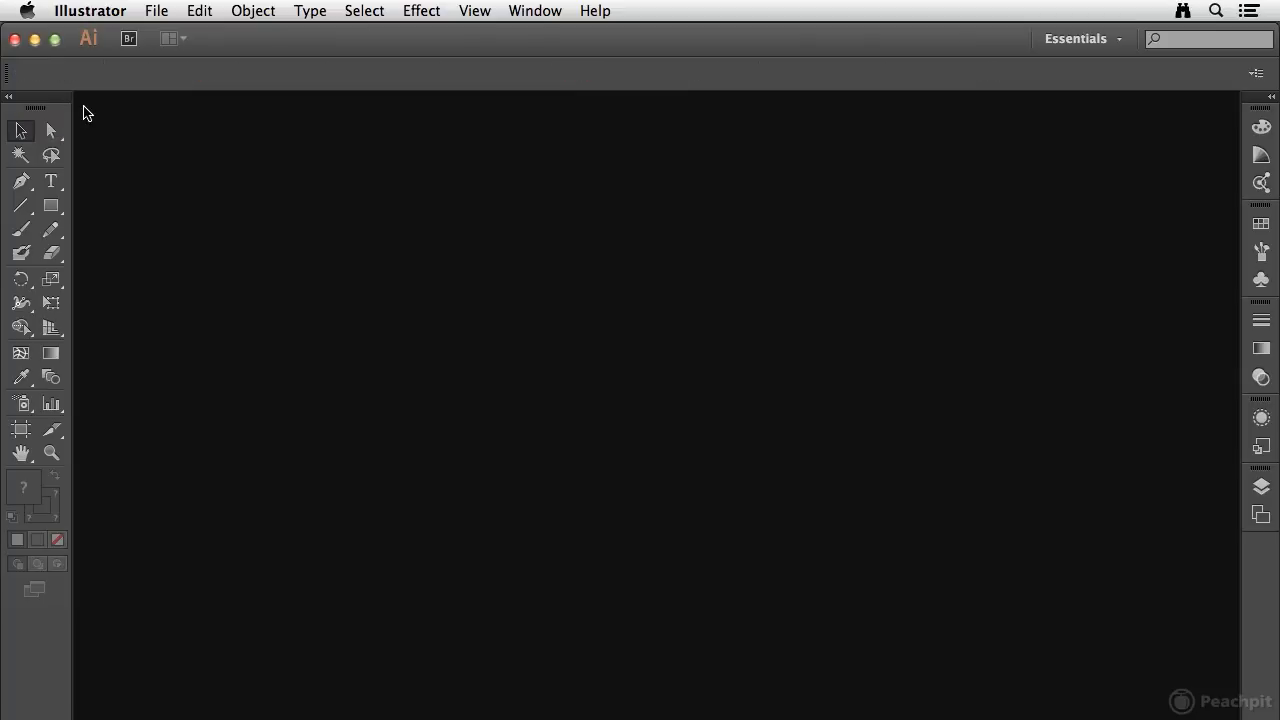
- Create a new document from the Print profile with its default settings
click(157, 12)
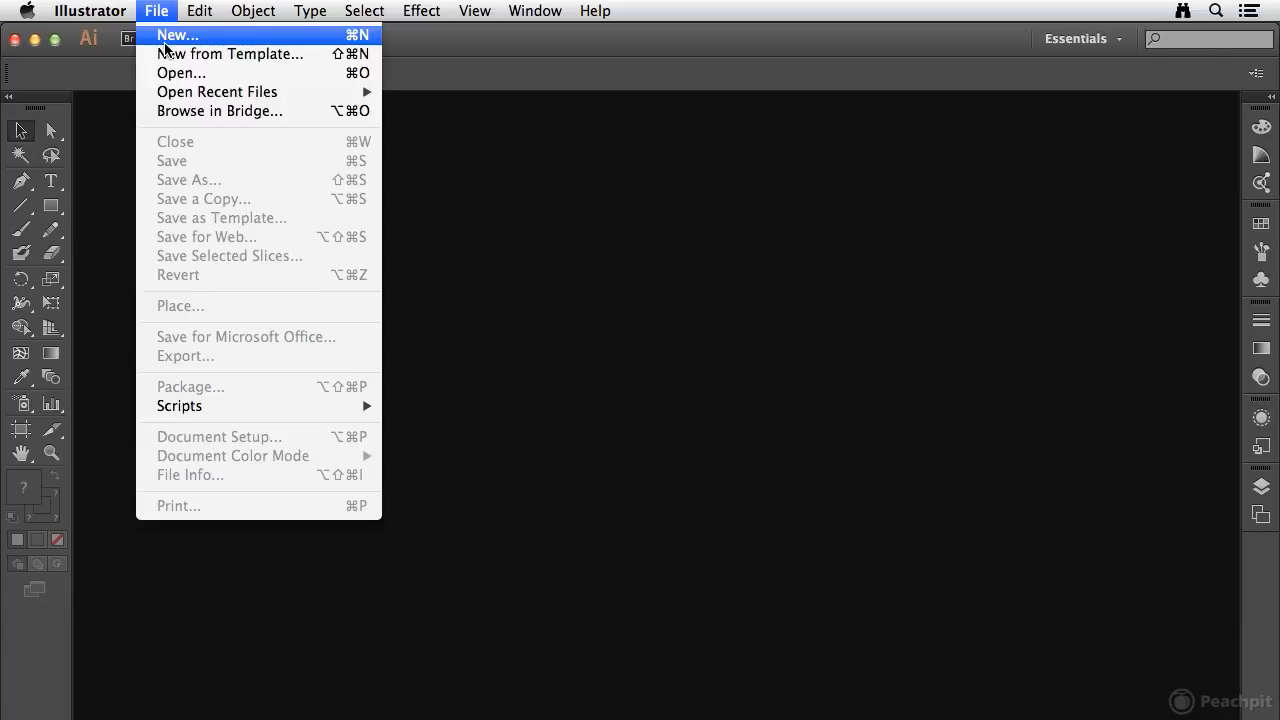
click(160, 35)
click(548, 227)
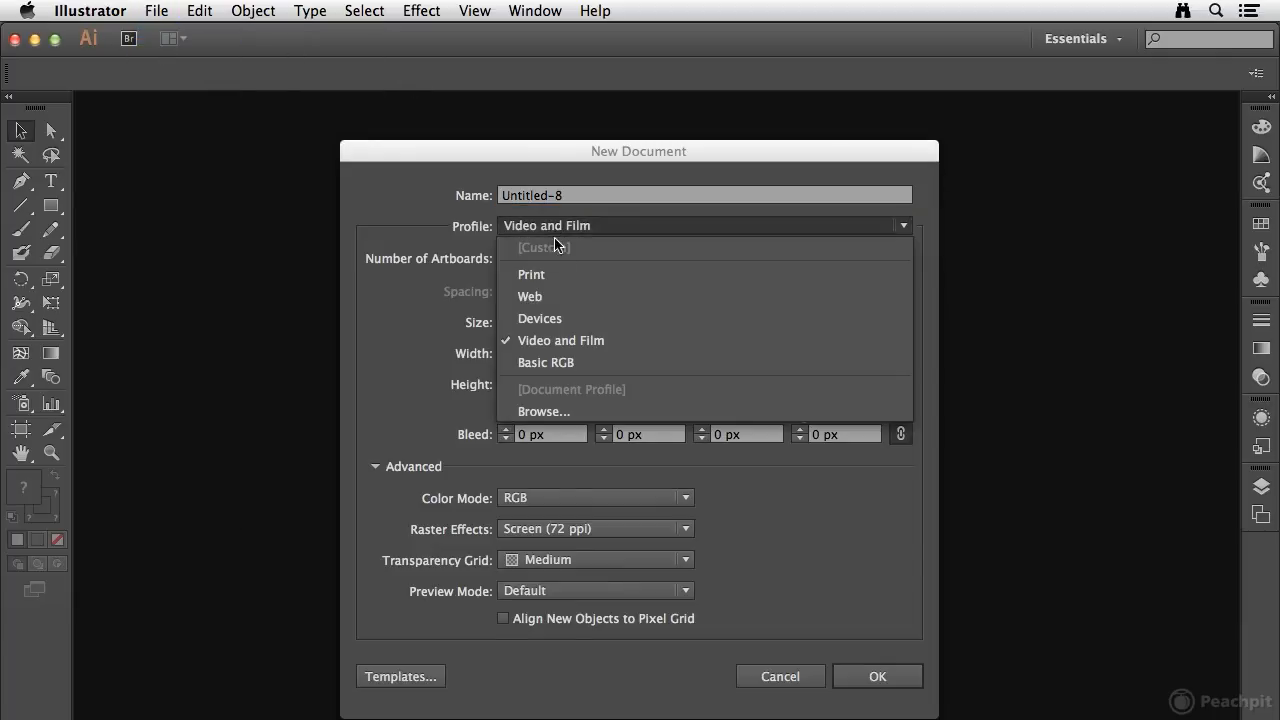
click(552, 275)
click(868, 646)
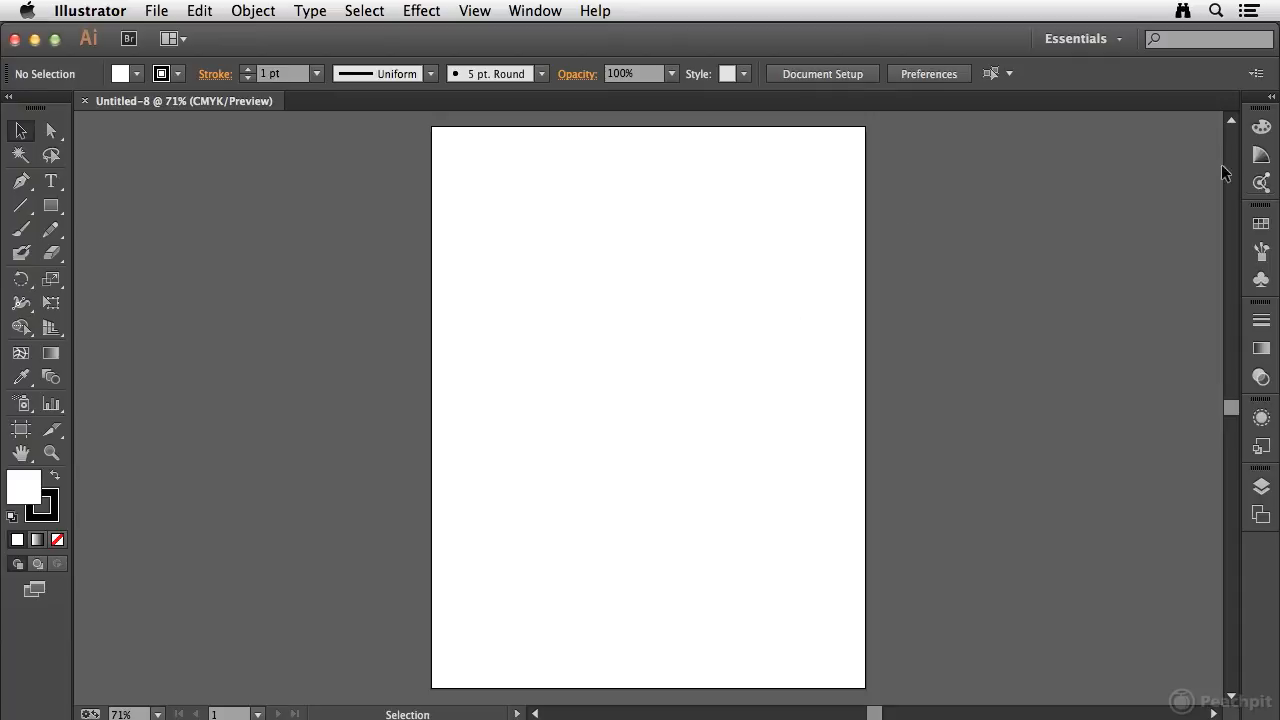
- Examine the default swatches of the Print document and close the document
click(1261, 224)
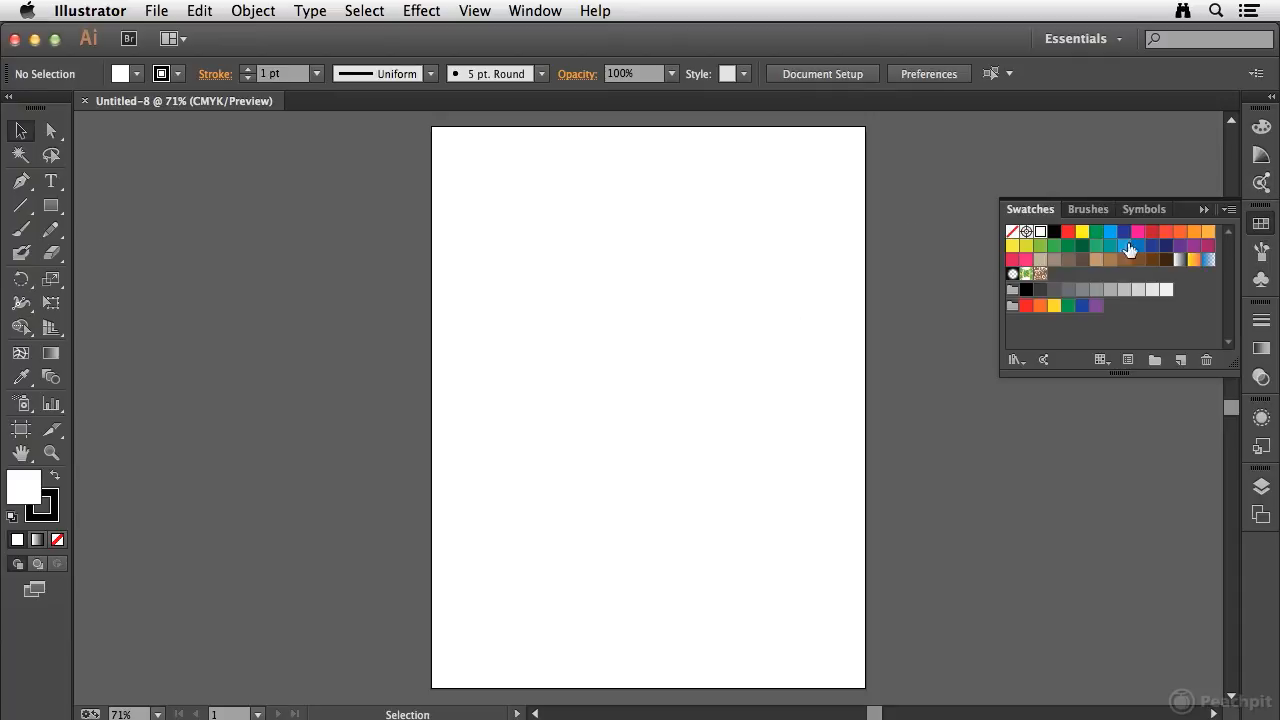
click(1261, 224)
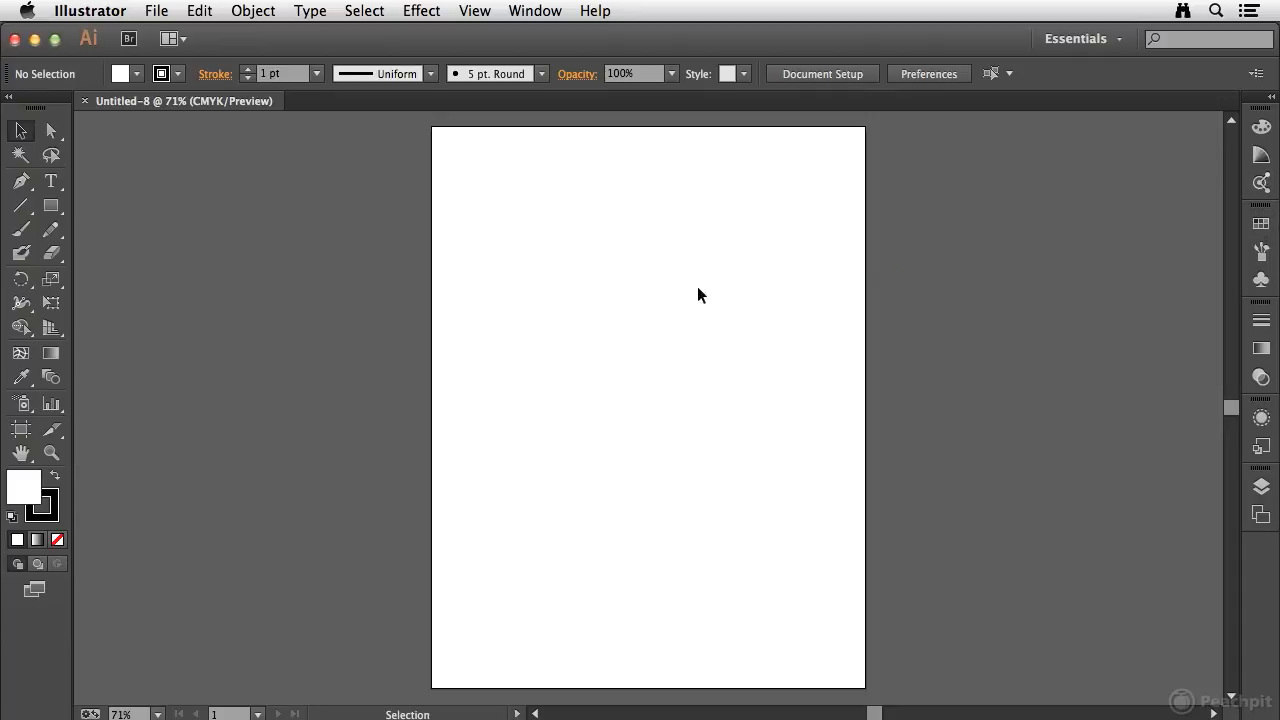
click(84, 101)
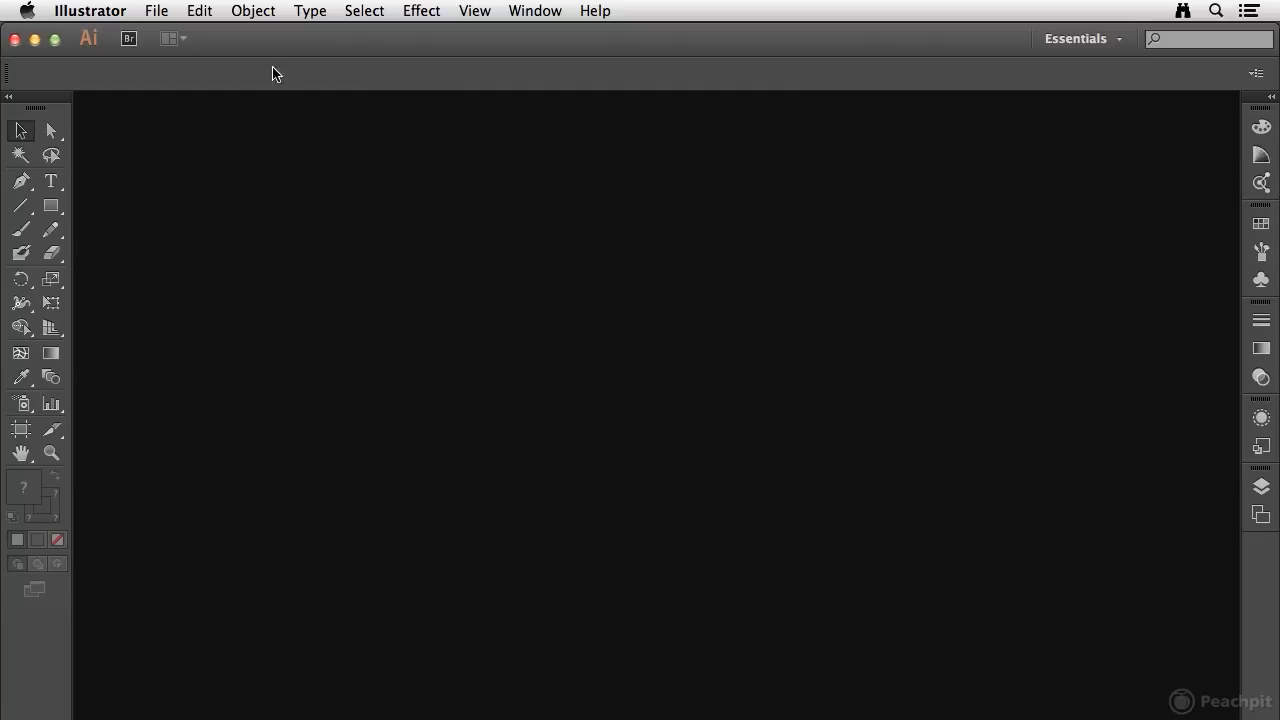
- Start a new document from the Print profile in inches, 9.5 in wide and 4.13 in high
click(157, 12)
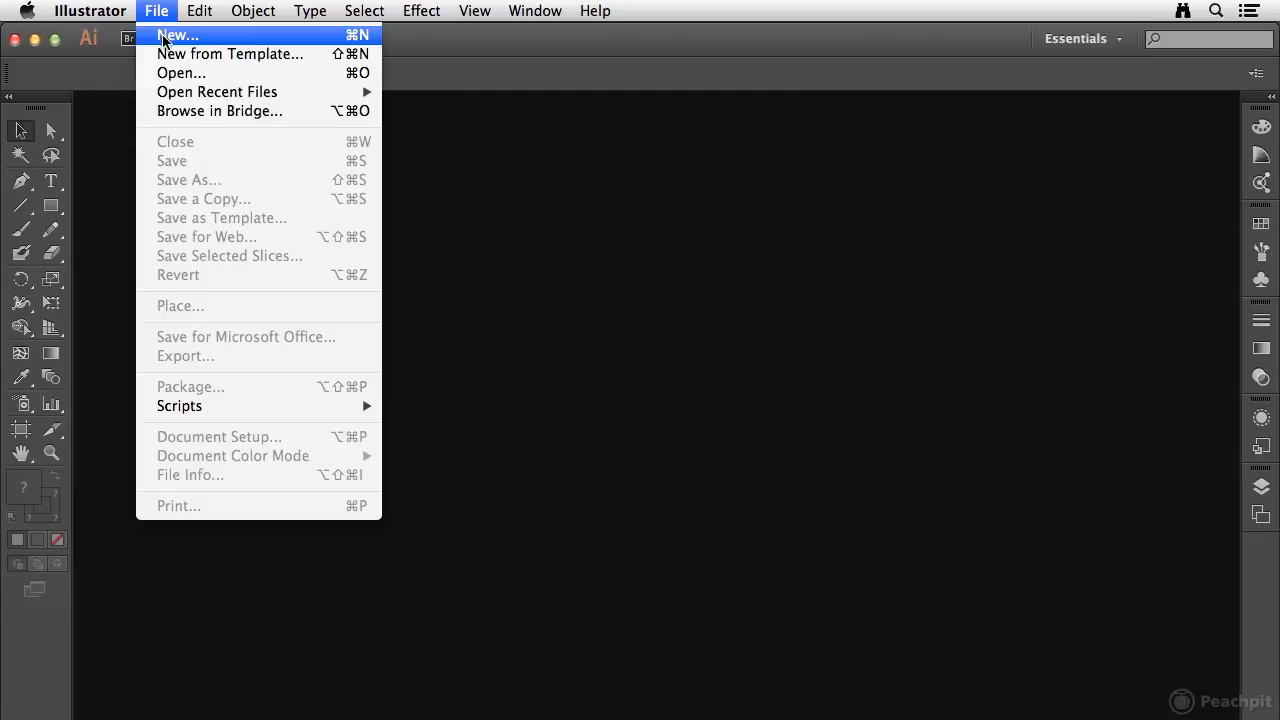
click(165, 37)
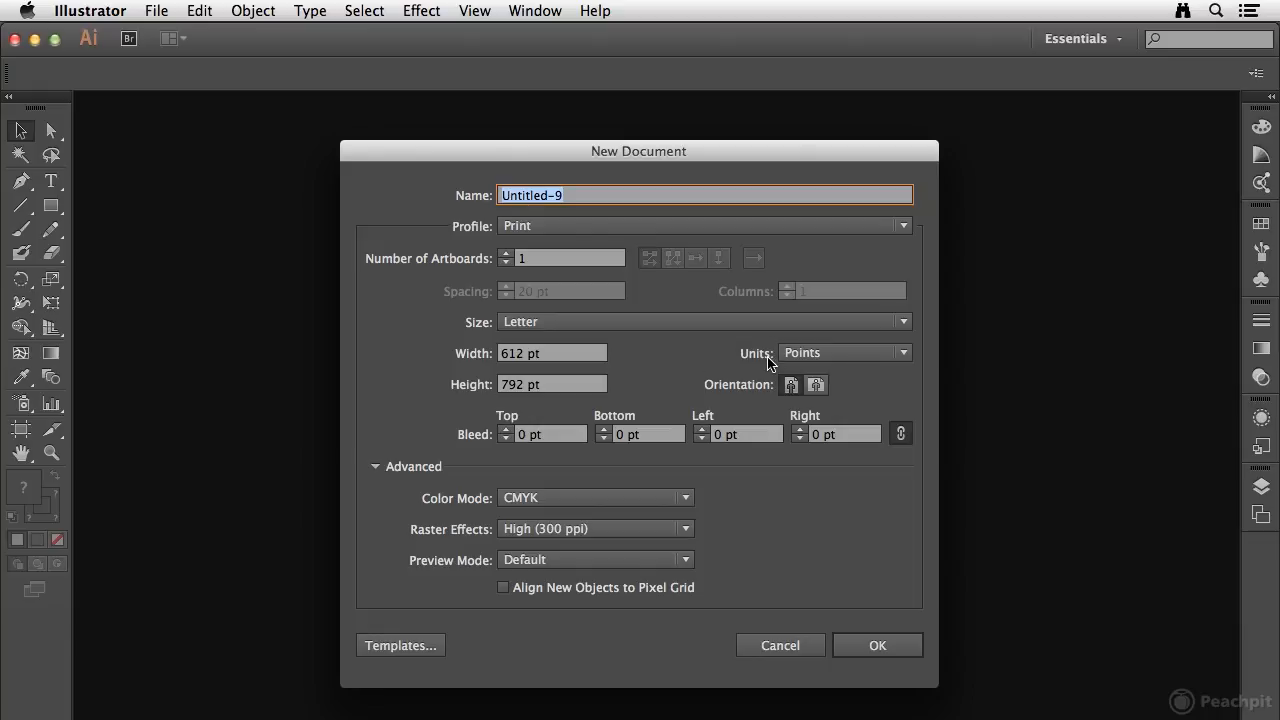
click(858, 355)
click(830, 418)
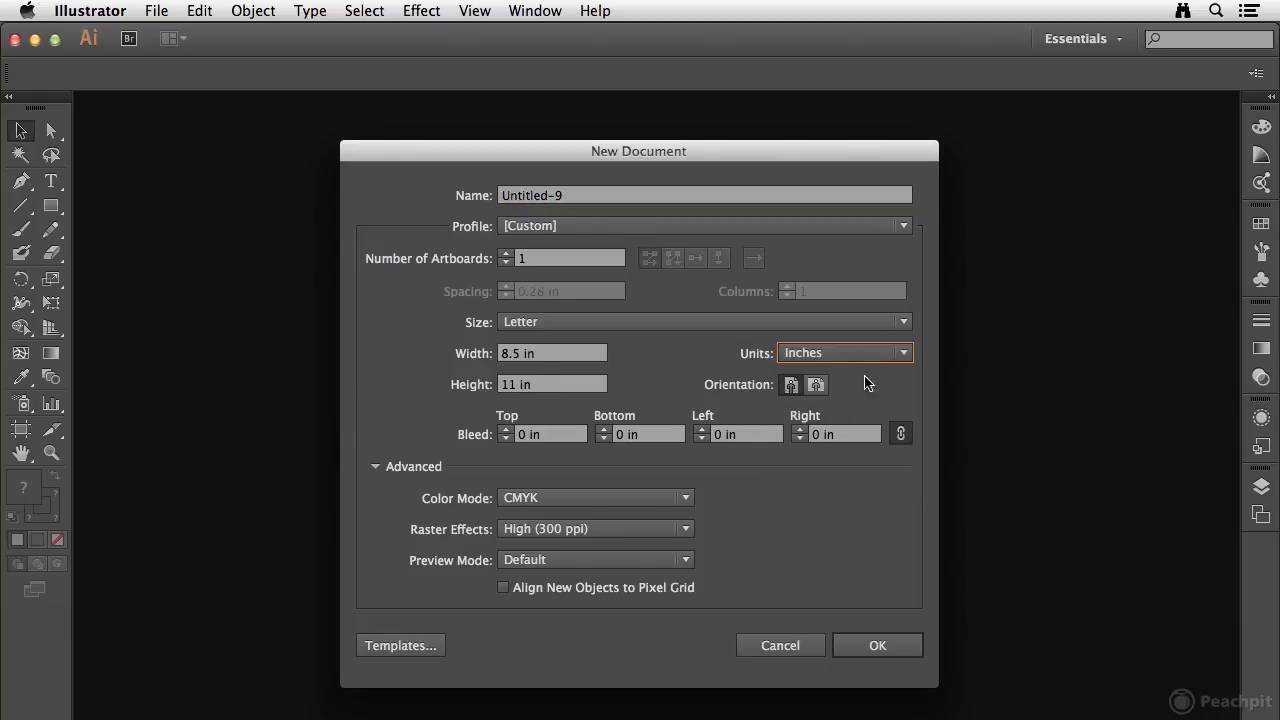
click(560, 362)
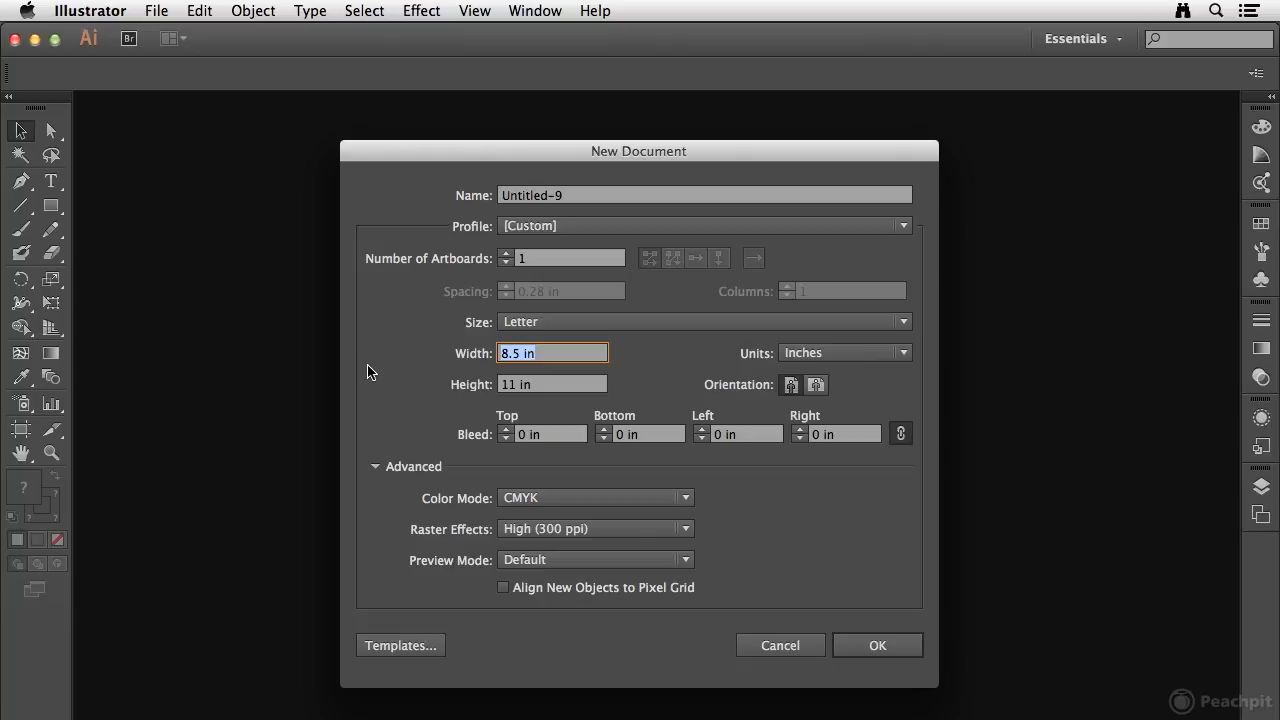
text(9.5)
key(Tab)
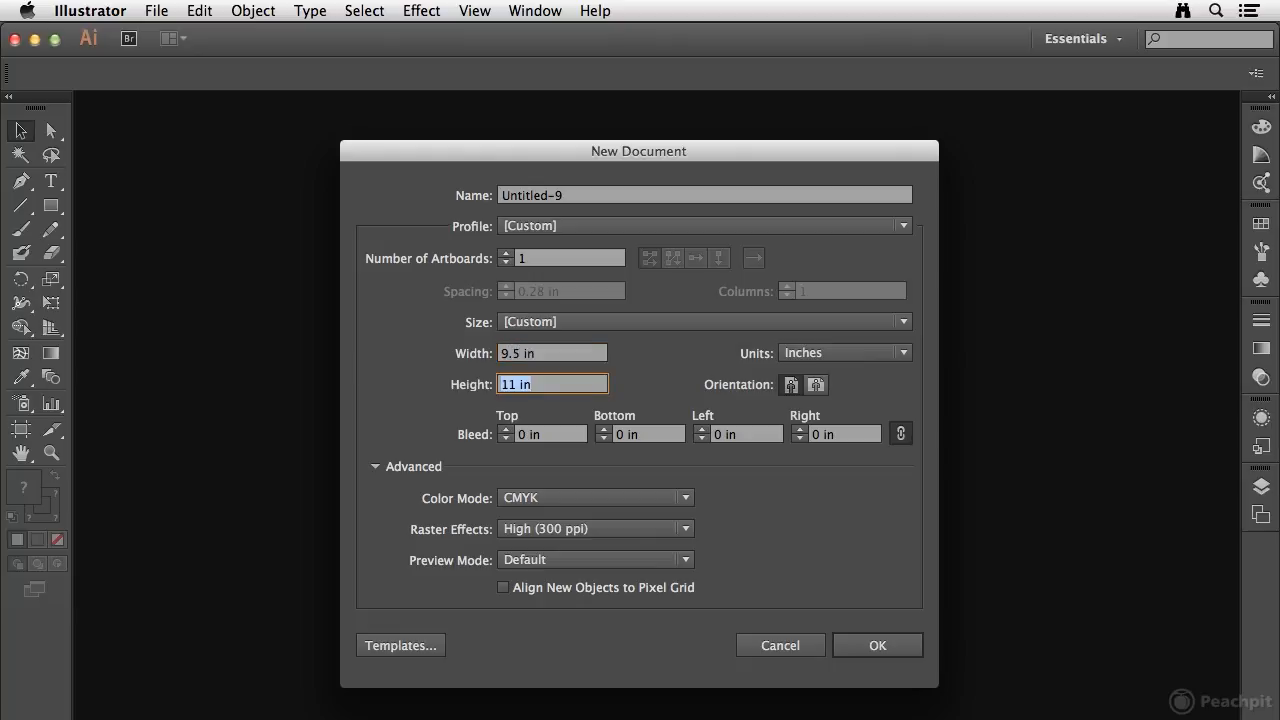
text(4.13)
key(Tab)
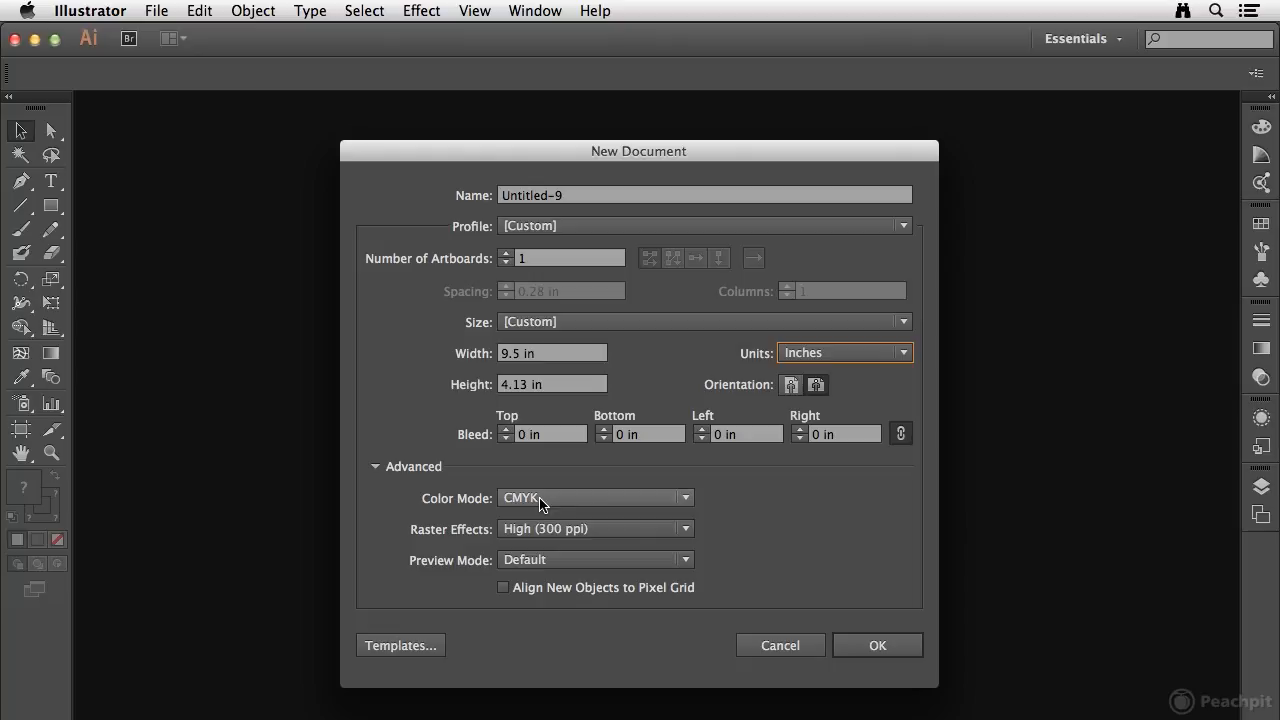
- Set the raster effects to Medium (150 ppi) and create the document
click(603, 533)
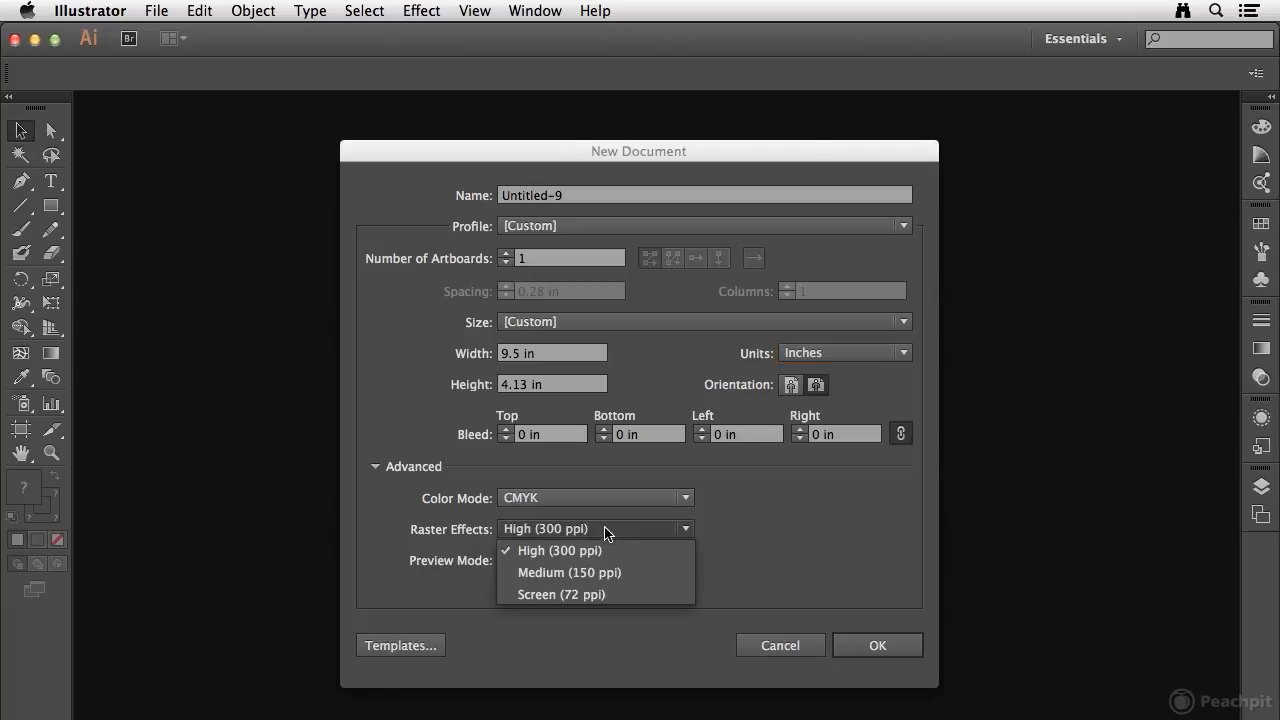
click(588, 575)
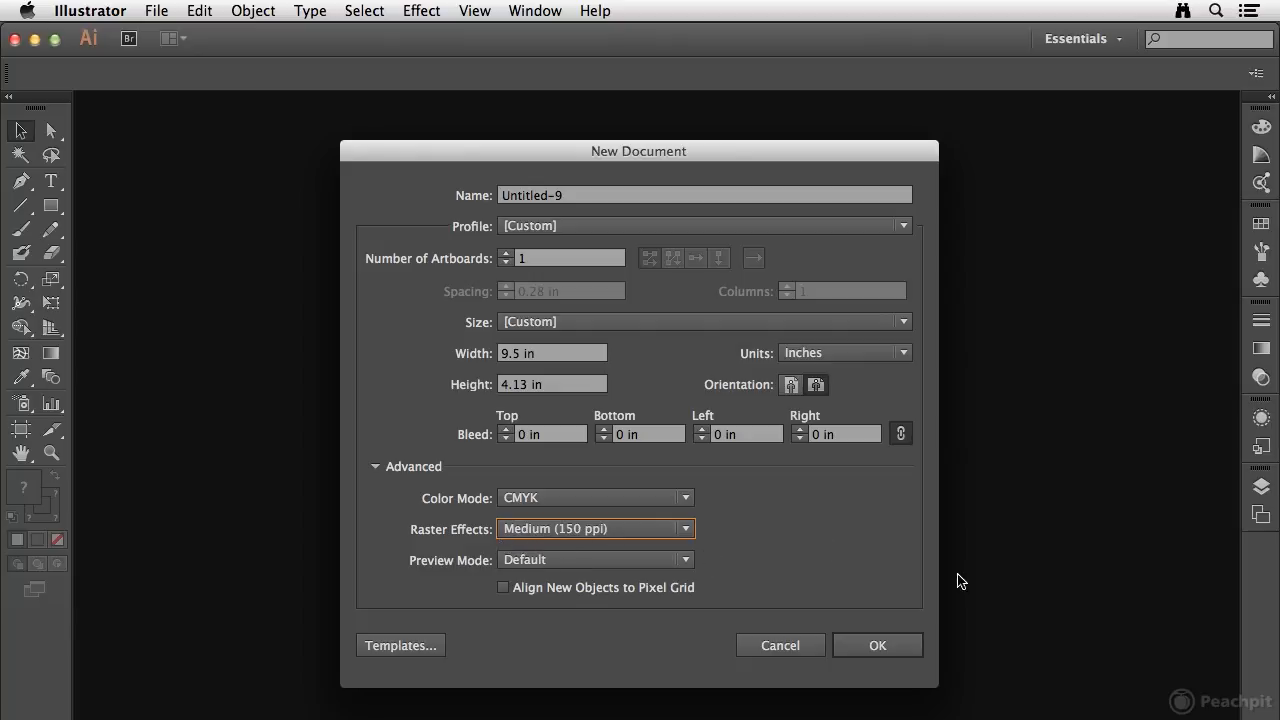
click(880, 645)
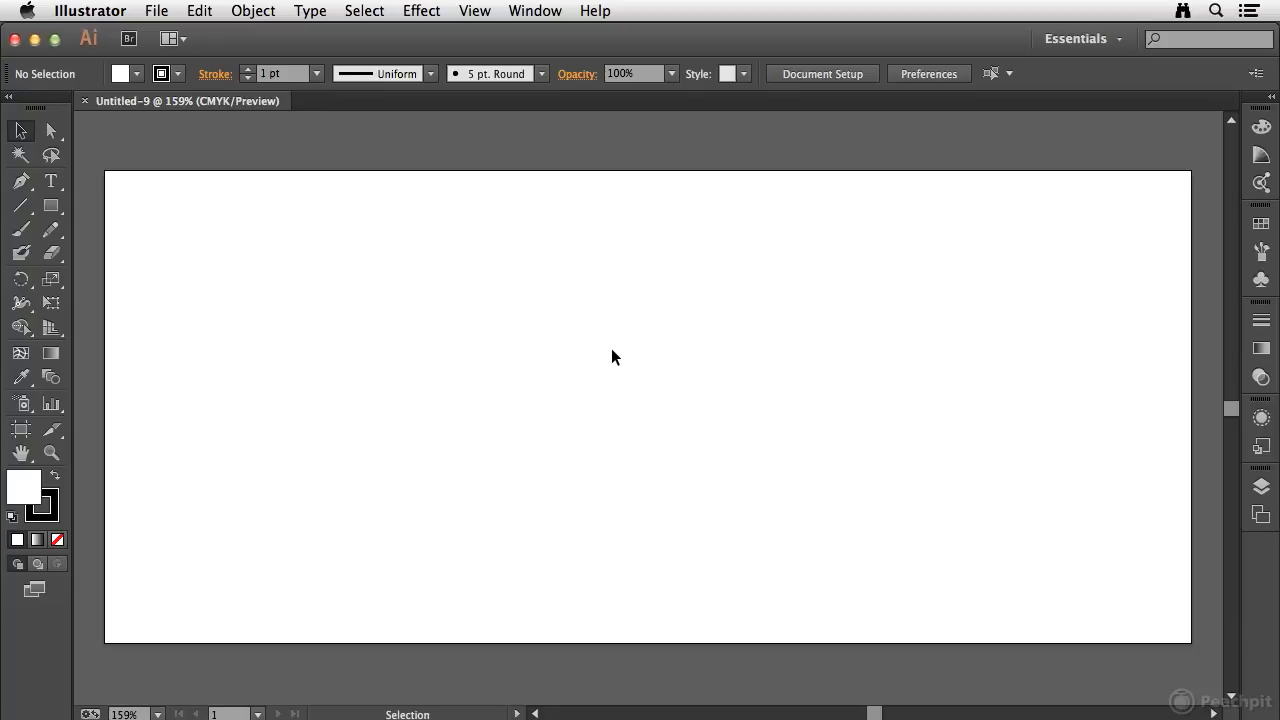
- Delete the swatches from red through the last orange in the first swatch row
click(1261, 224)
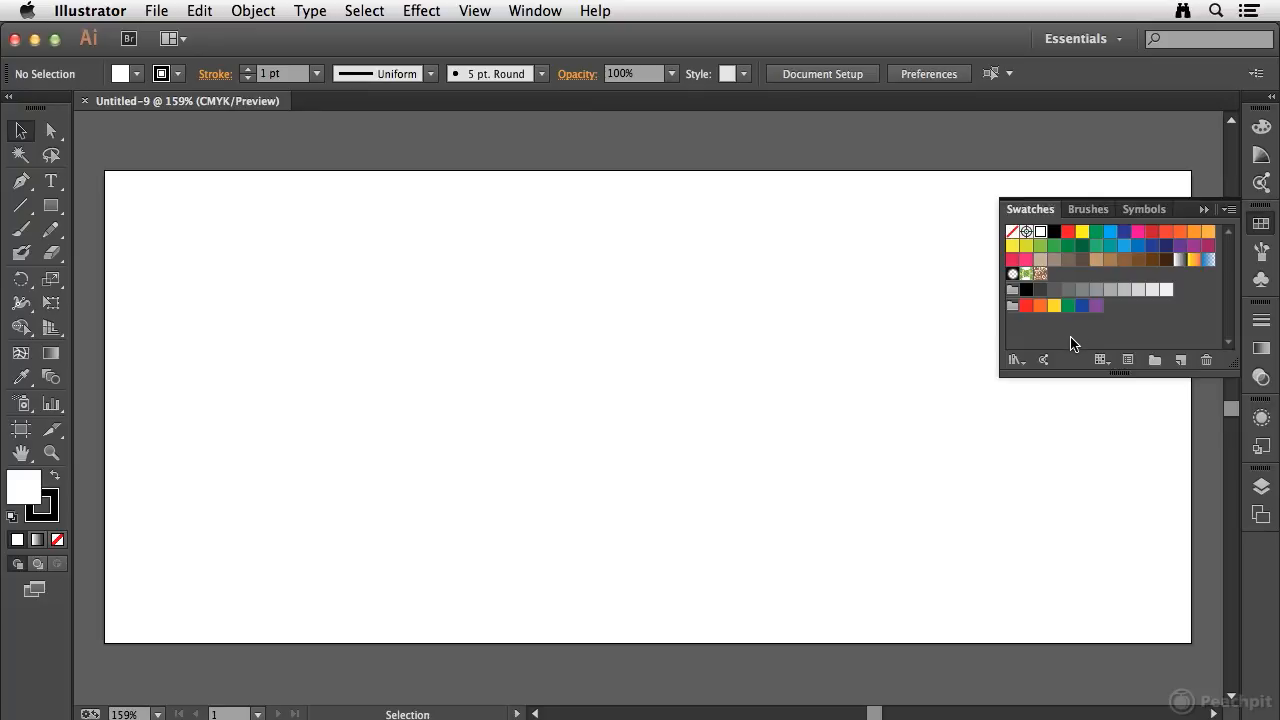
click(1068, 233)
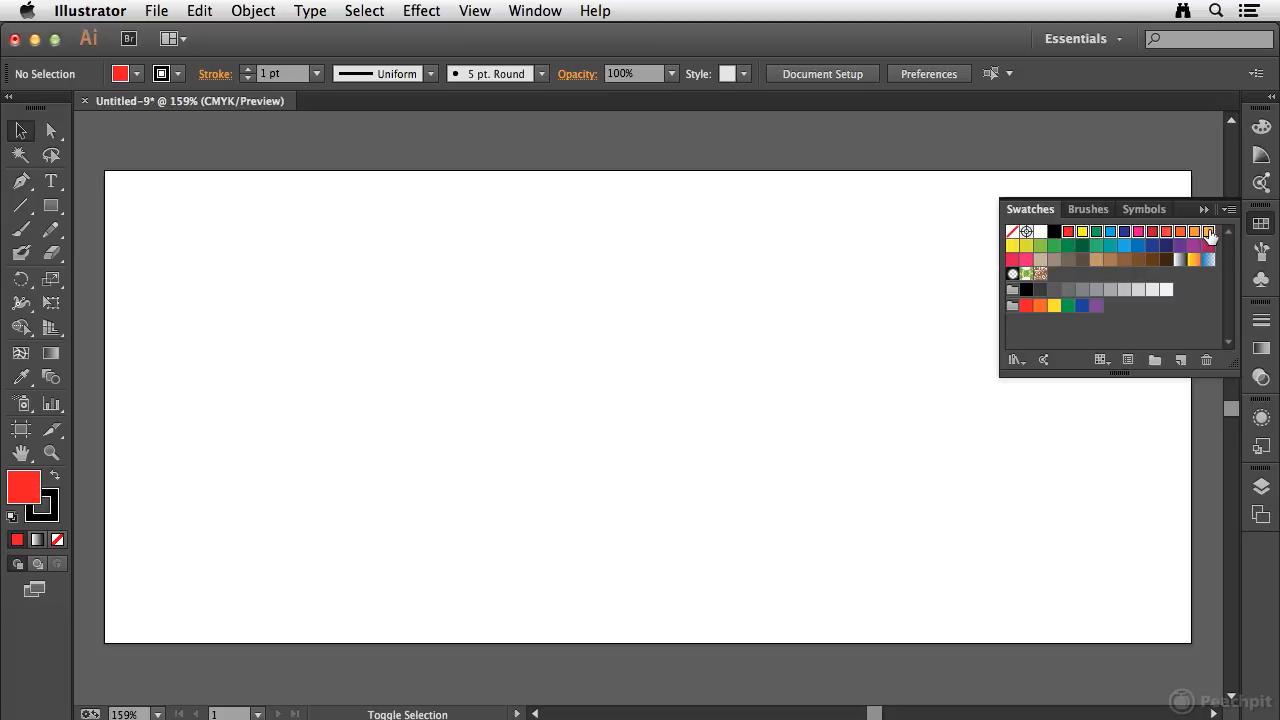
click(1206, 360)
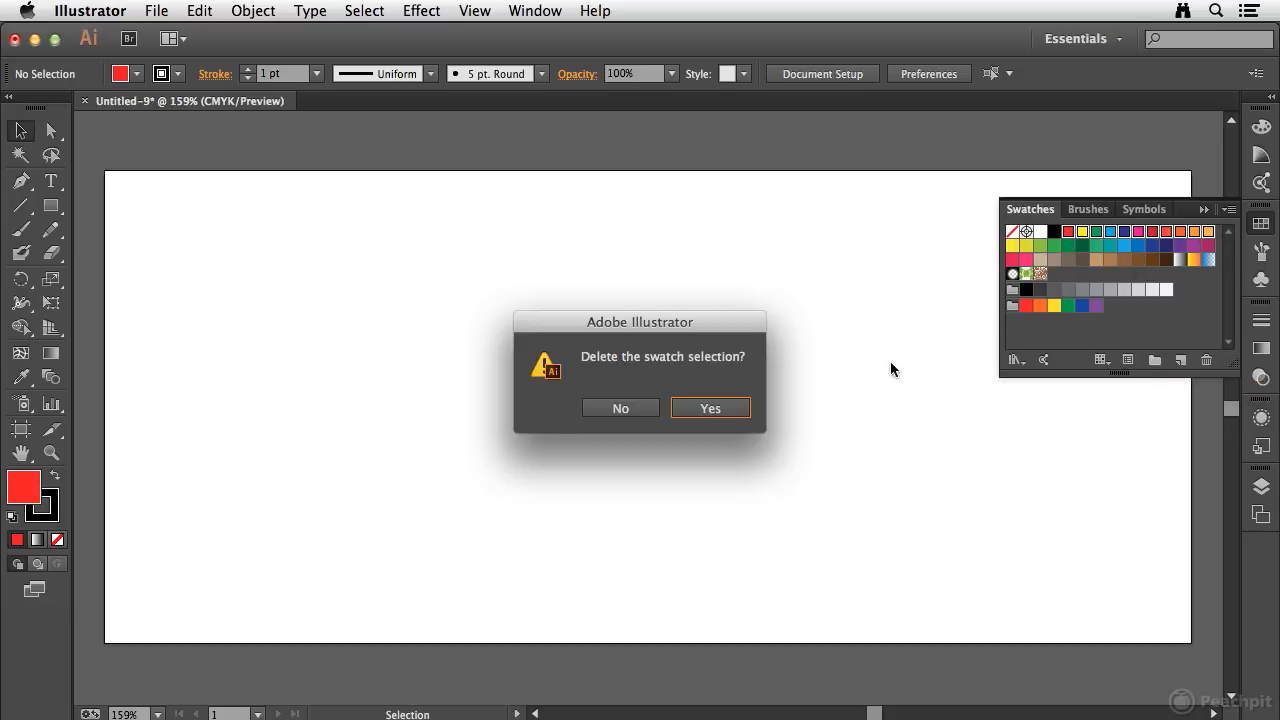
click(726, 405)
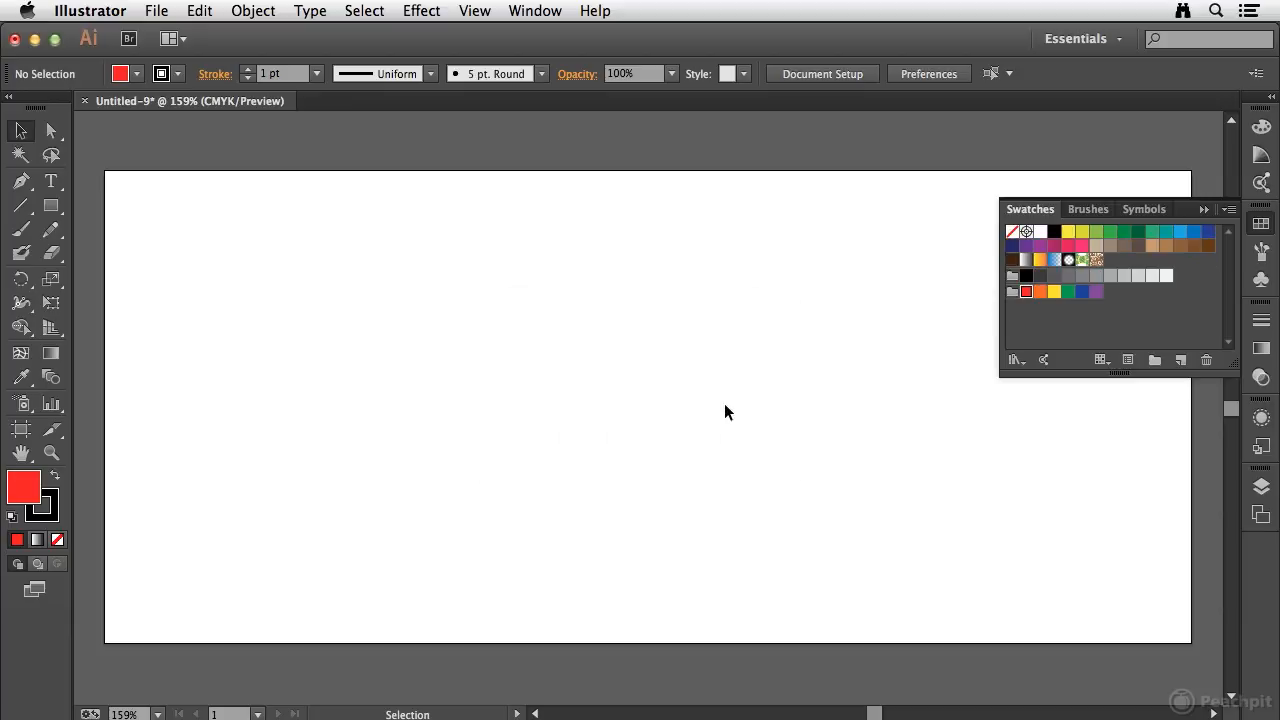
- Delete the swatches from dark brown through the purple of the last color group, including gradients, patterns and both color groups
click(1012, 259)
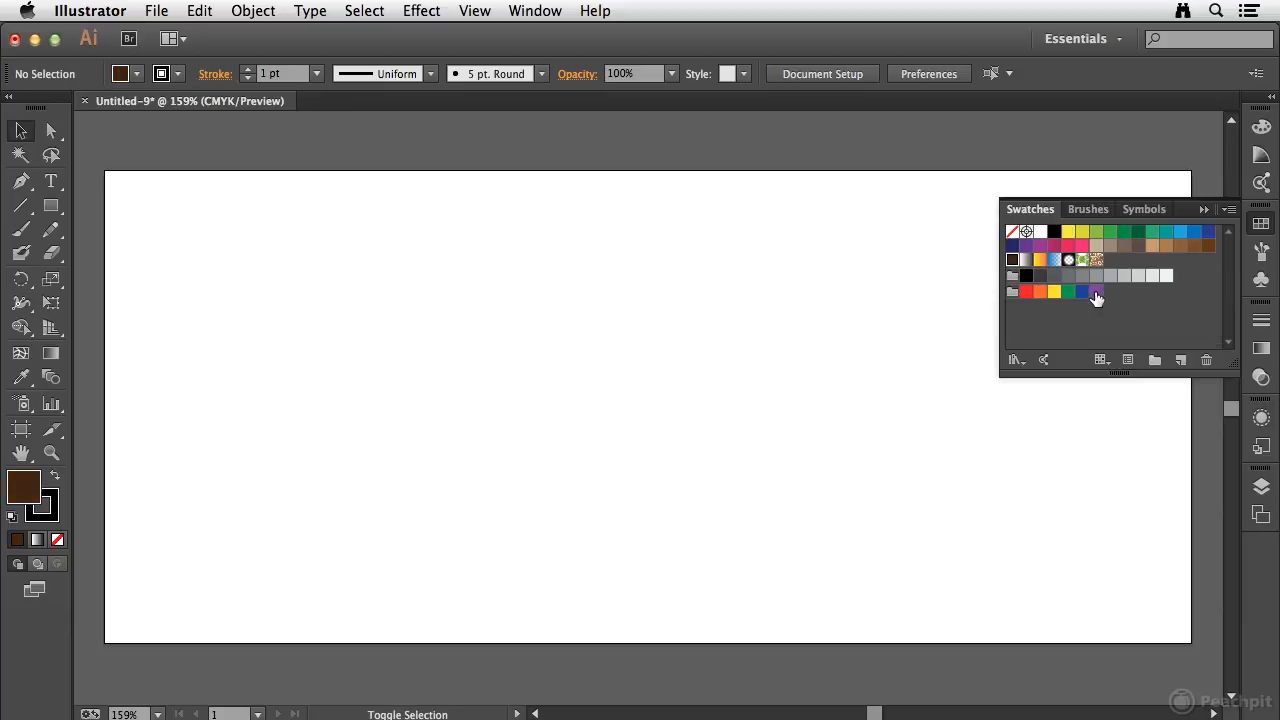
shift+click(1097, 292)
click(1205, 361)
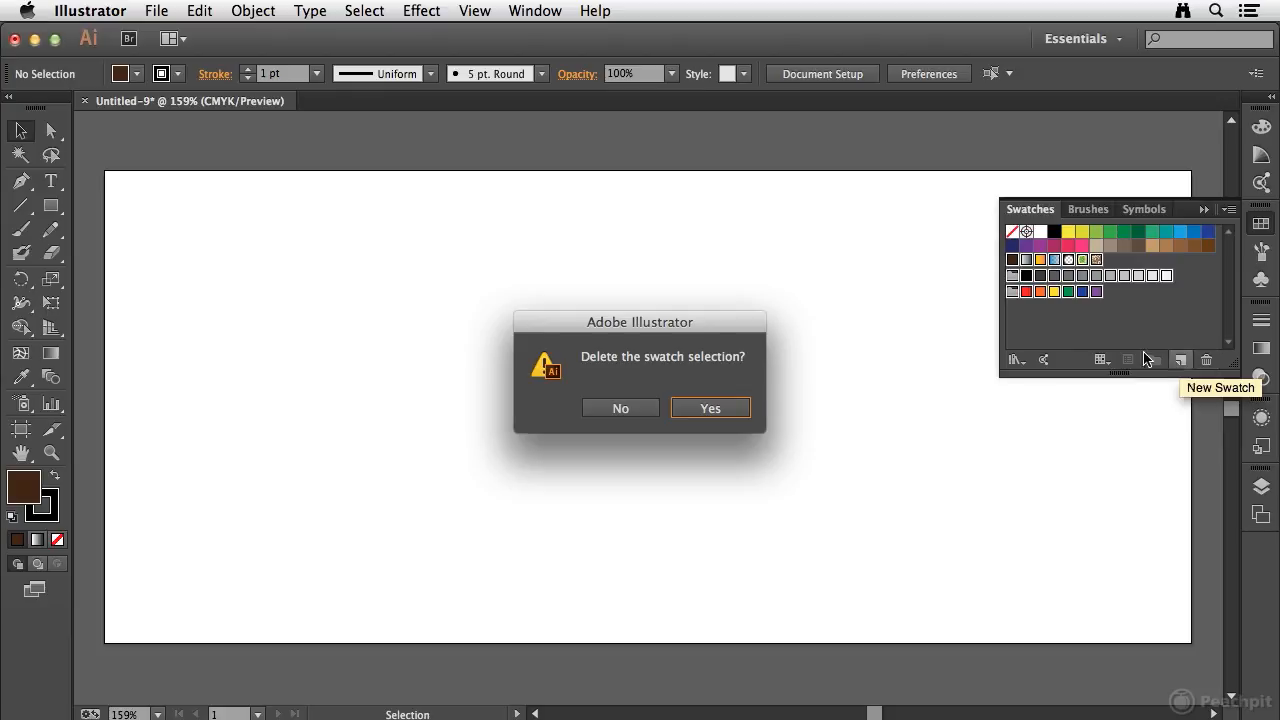
click(710, 408)
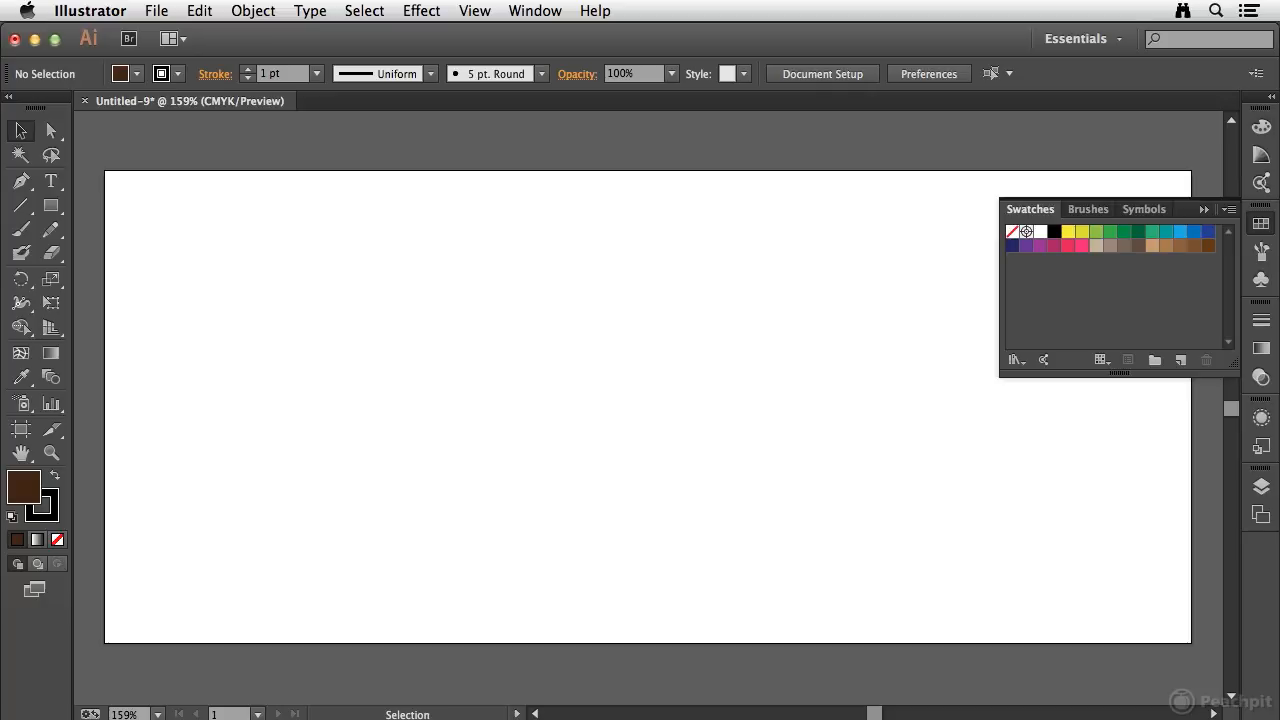
click(1261, 228)
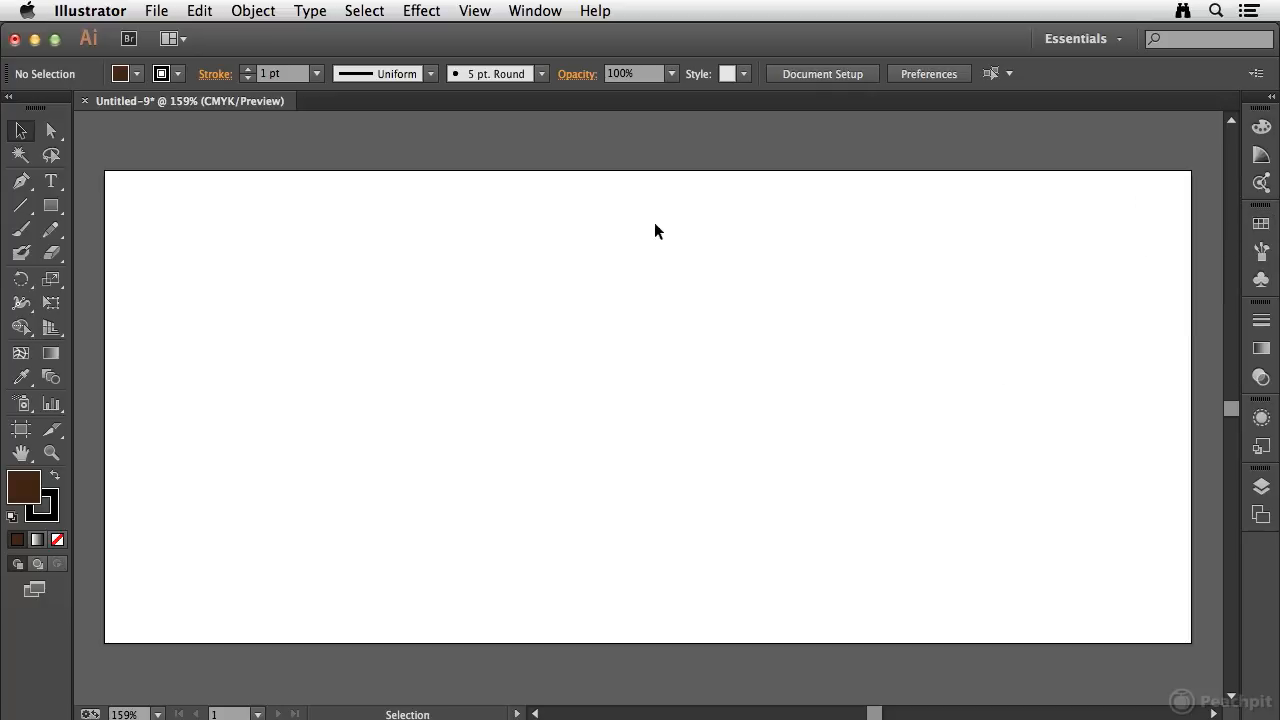
- Save the document to the Desktop as Print Envelope.ai in Adobe Illustrator format with default options, and close it
click(157, 14)
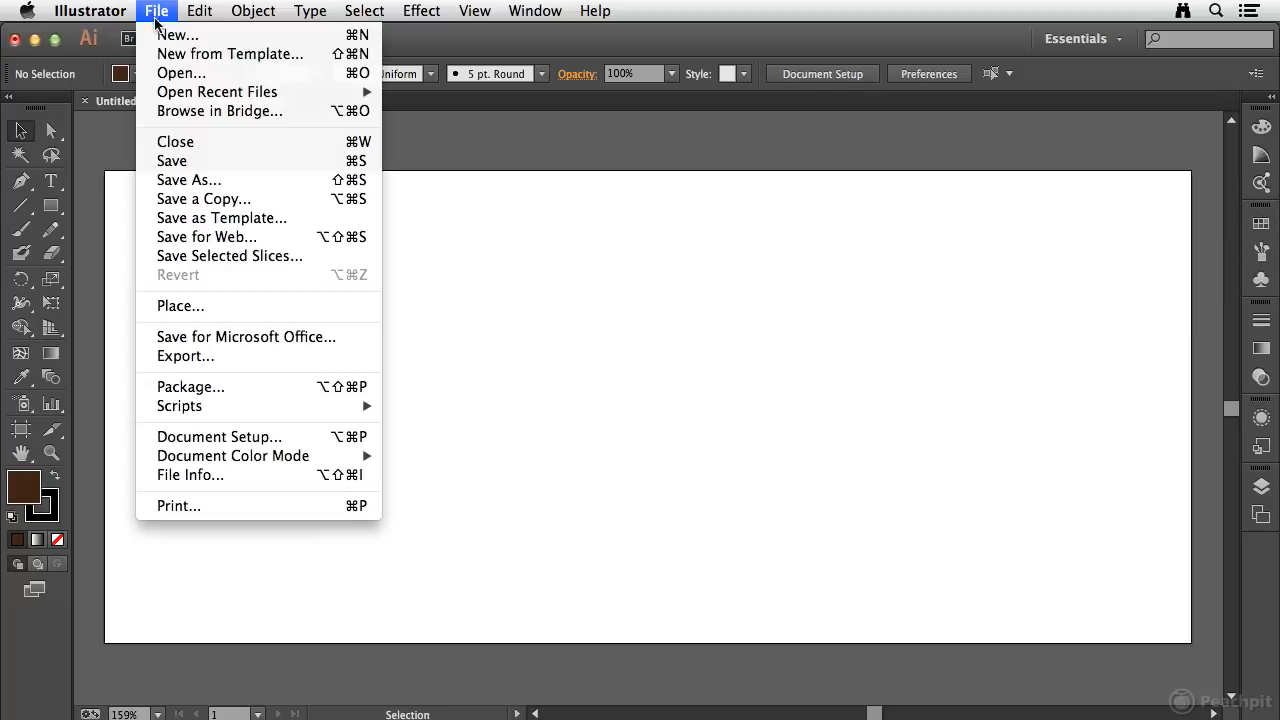
click(195, 180)
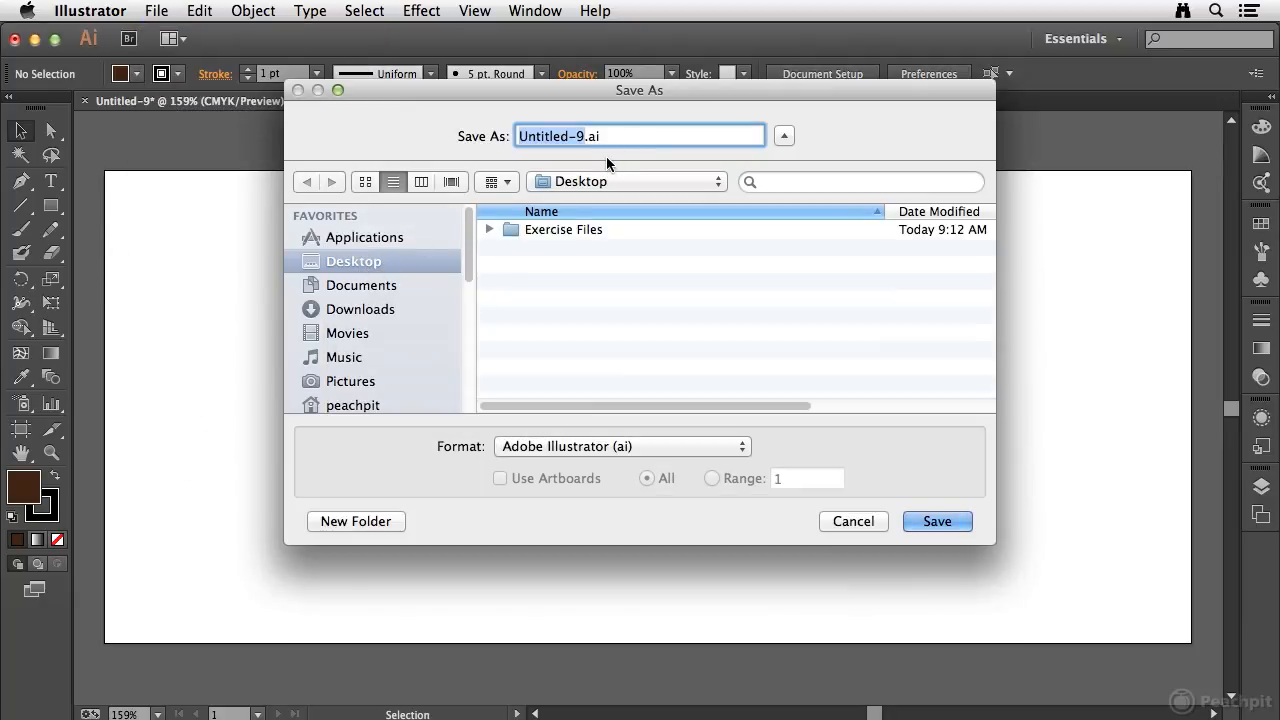
key(BackSpace)
text(Print Enve)
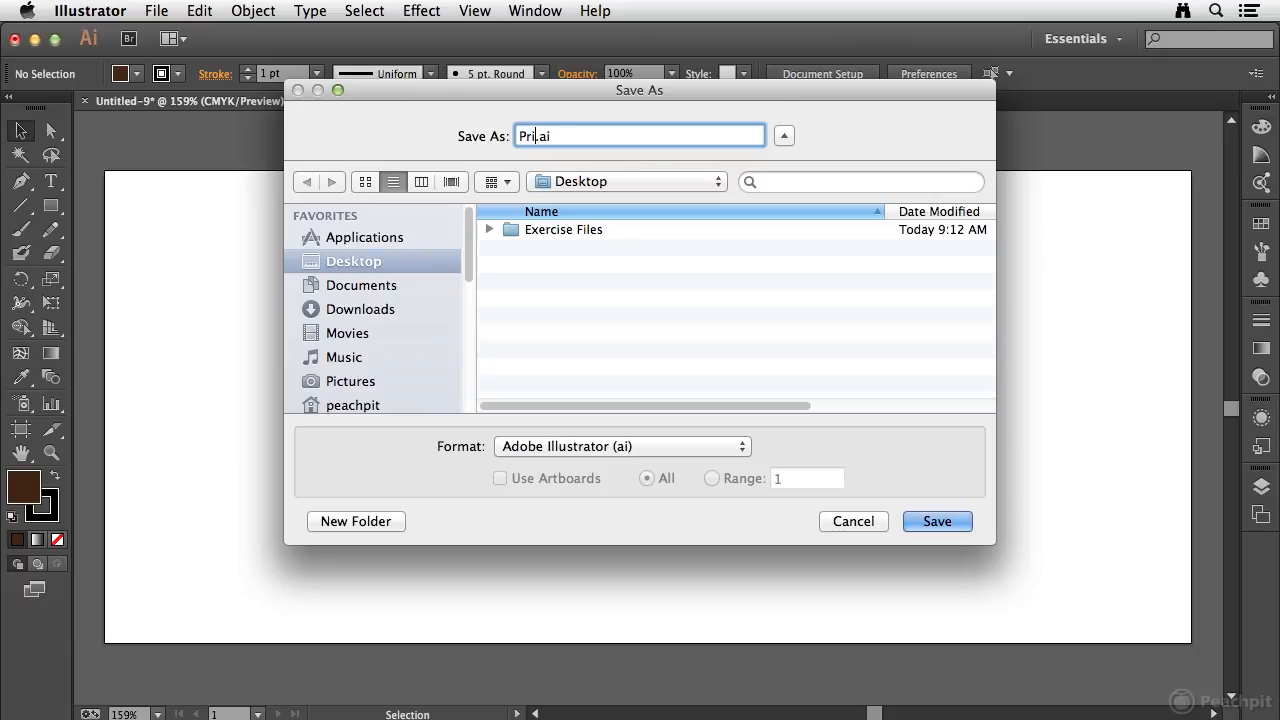
text(lope)
click(939, 521)
click(840, 655)
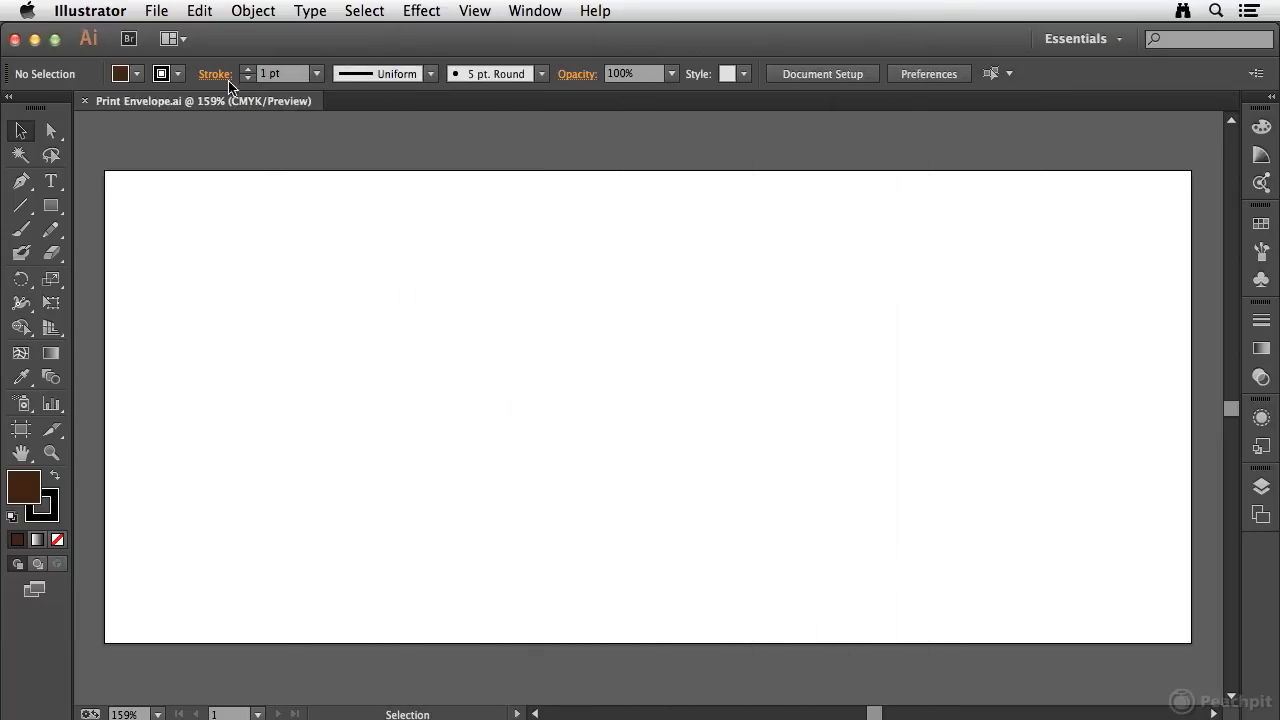
click(85, 101)
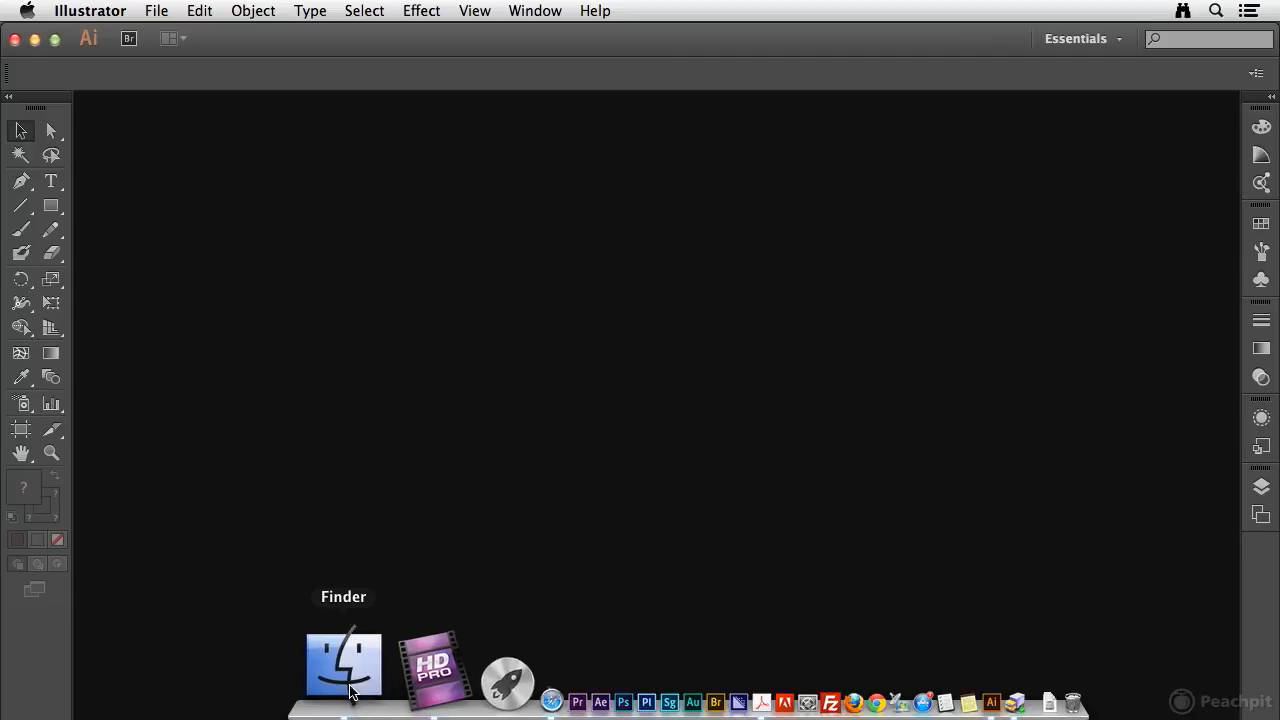
- Switch to Finder and show the folder path leading to New Document Profiles
click(349, 668)
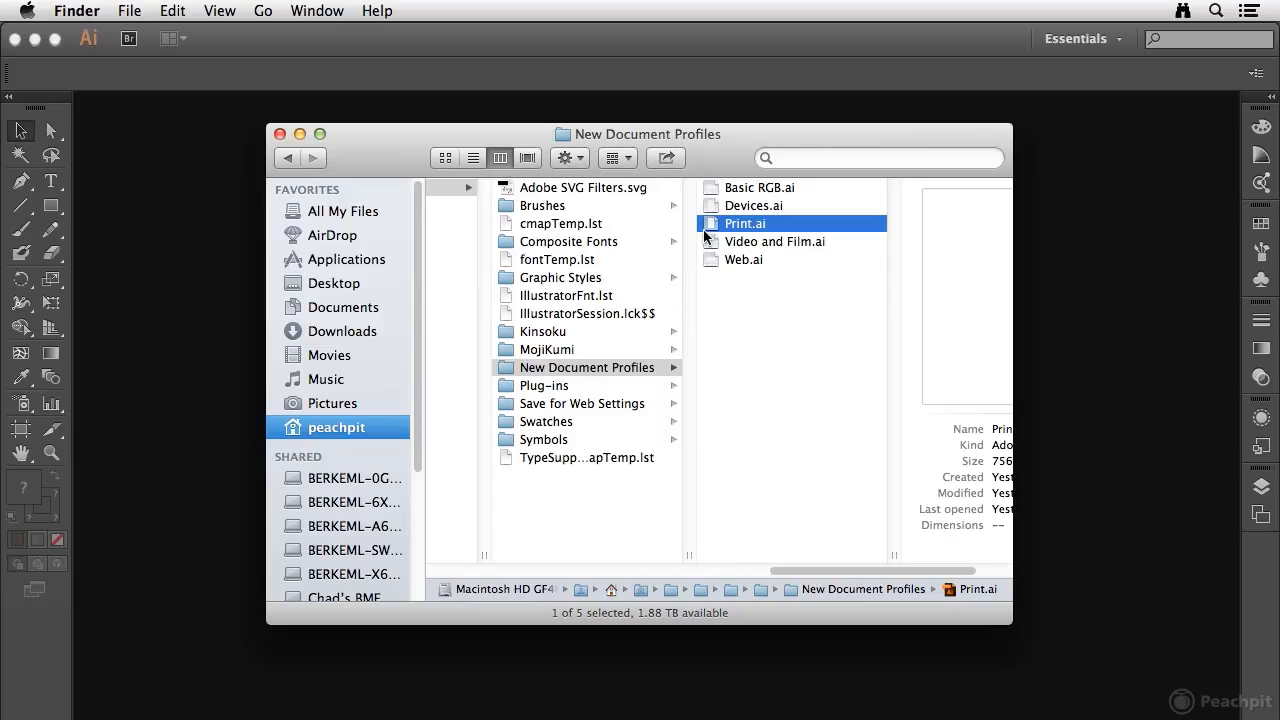
super+click(605, 135)
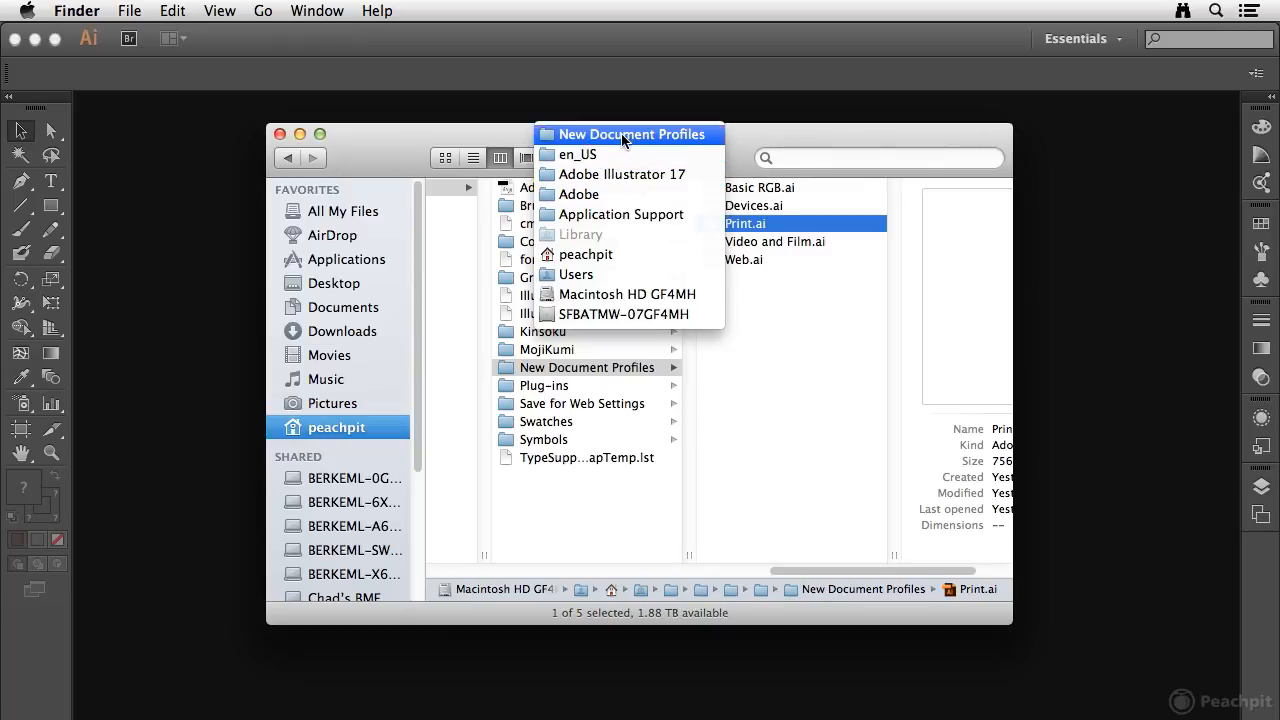
- Move Print Envelope.ai from the Desktop into the New Document Profiles folder, using a second Finder window that is closed at the end
click(744, 290)
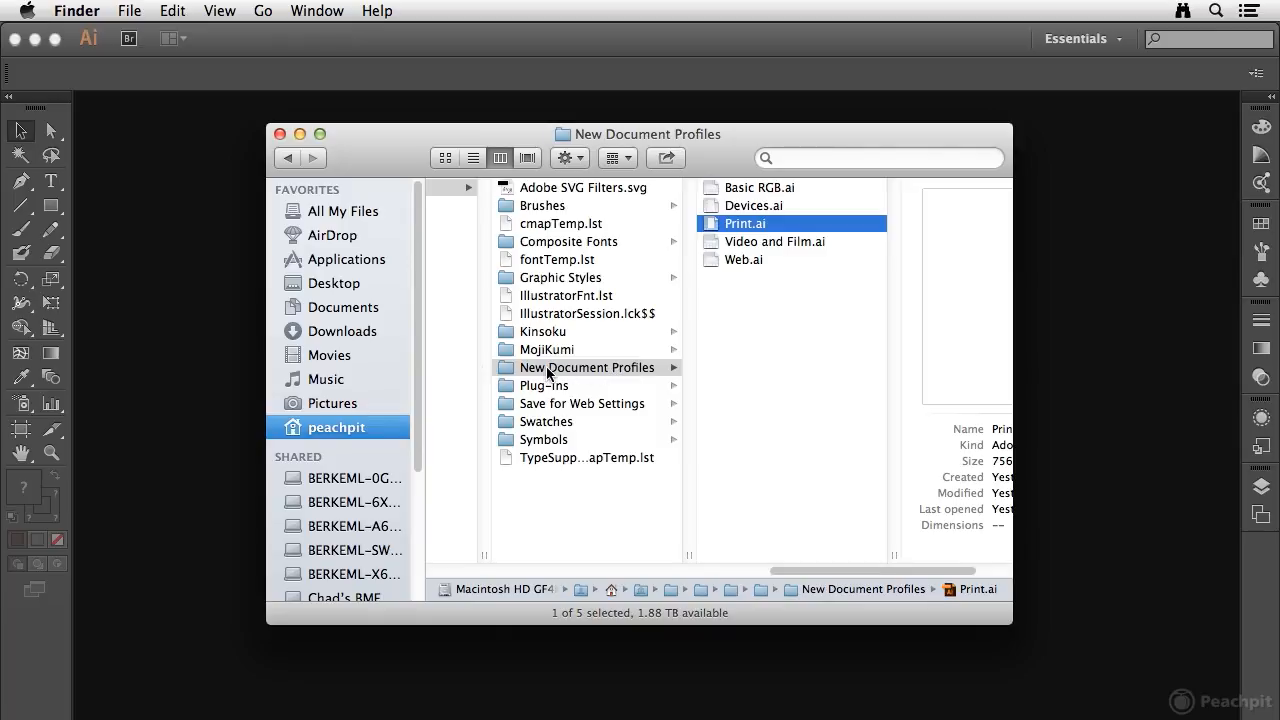
super+click(326, 284)
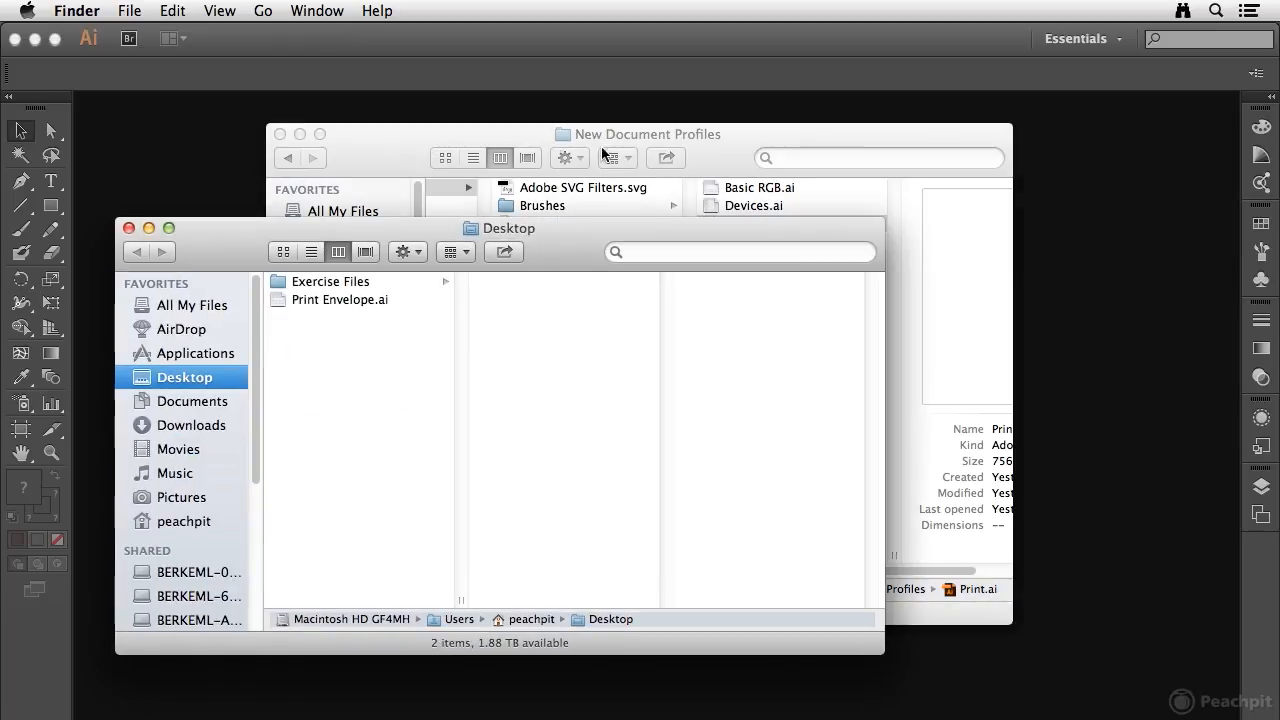
drag(378, 225, 798, 317)
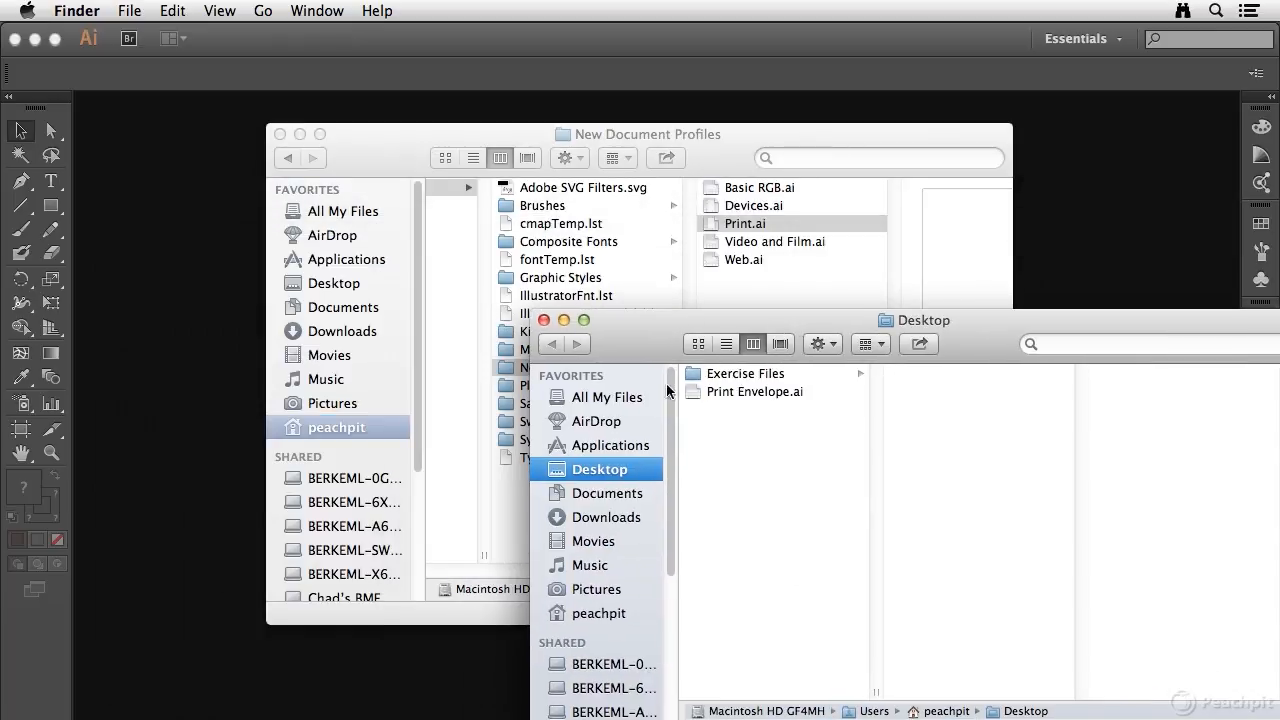
drag(697, 391, 734, 273)
click(543, 320)
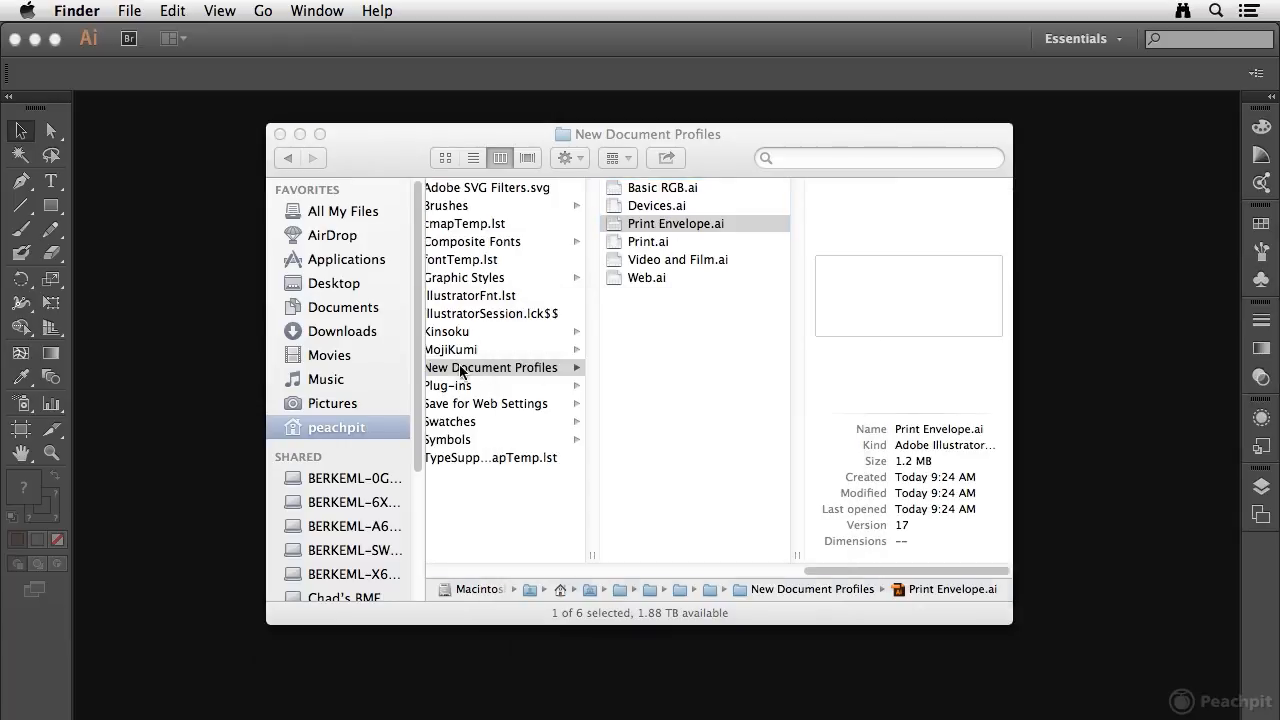
- Review the profile files in the New Document Profiles folder, from Basic RGB.ai through Web.ai, and leave none selected
click(701, 338)
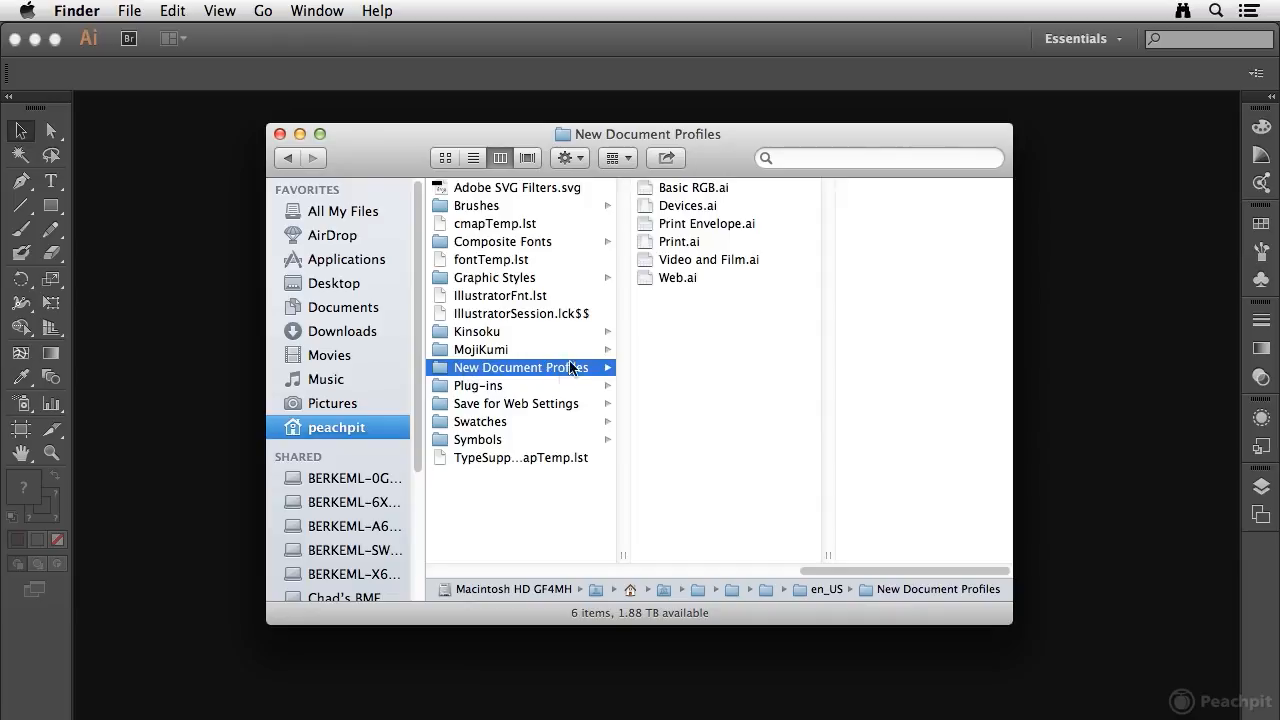
drag(762, 190, 677, 281)
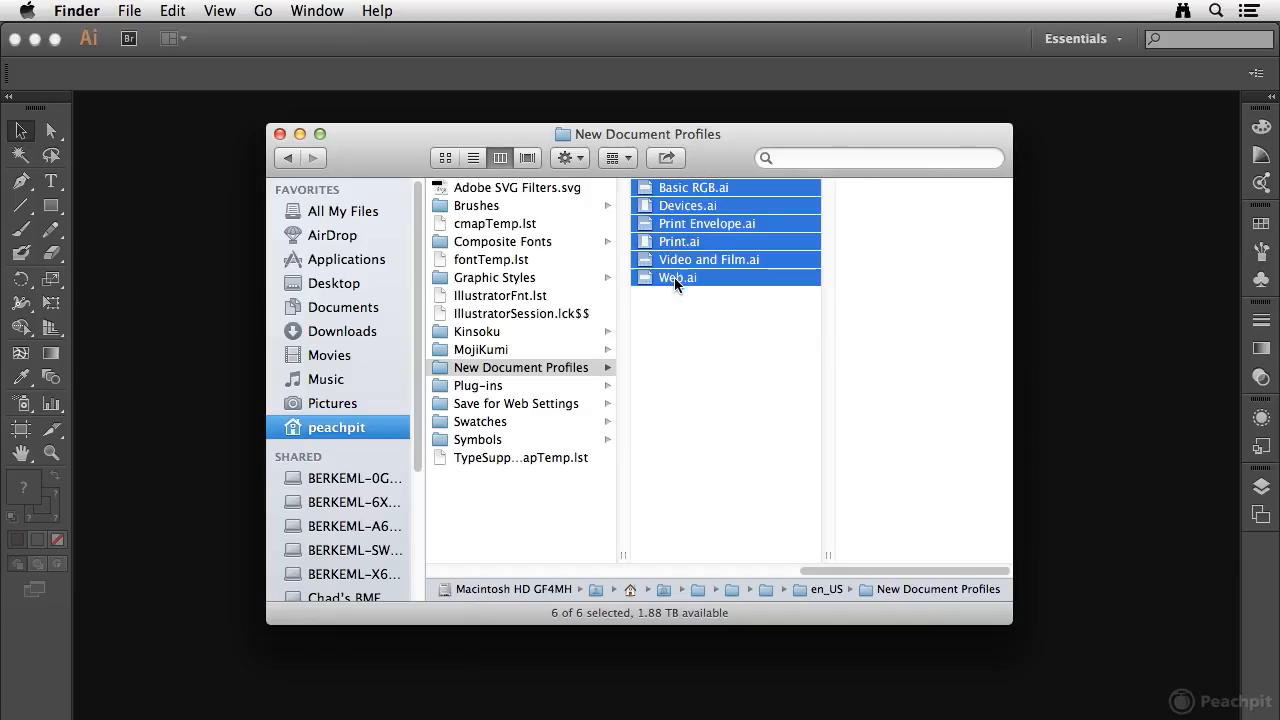
click(682, 306)
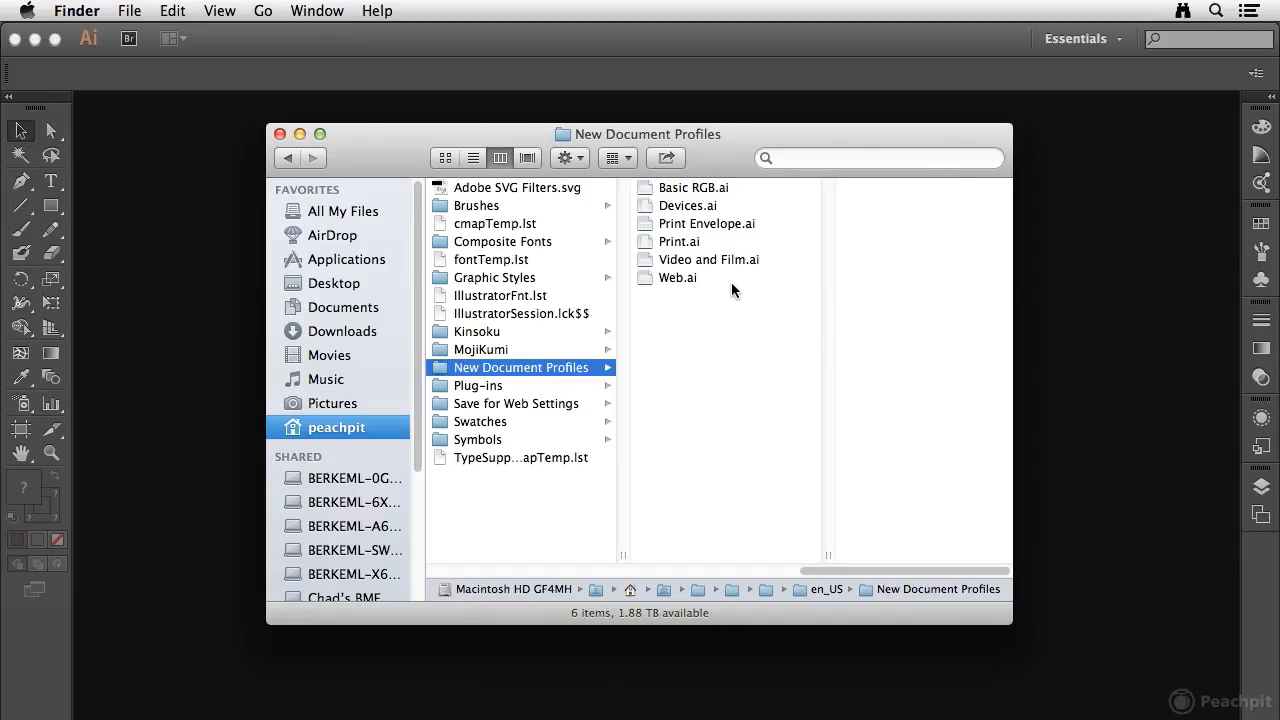
- Switch to Illustrator and create a new document based on the Print Envelope profile
click(211, 222)
click(157, 12)
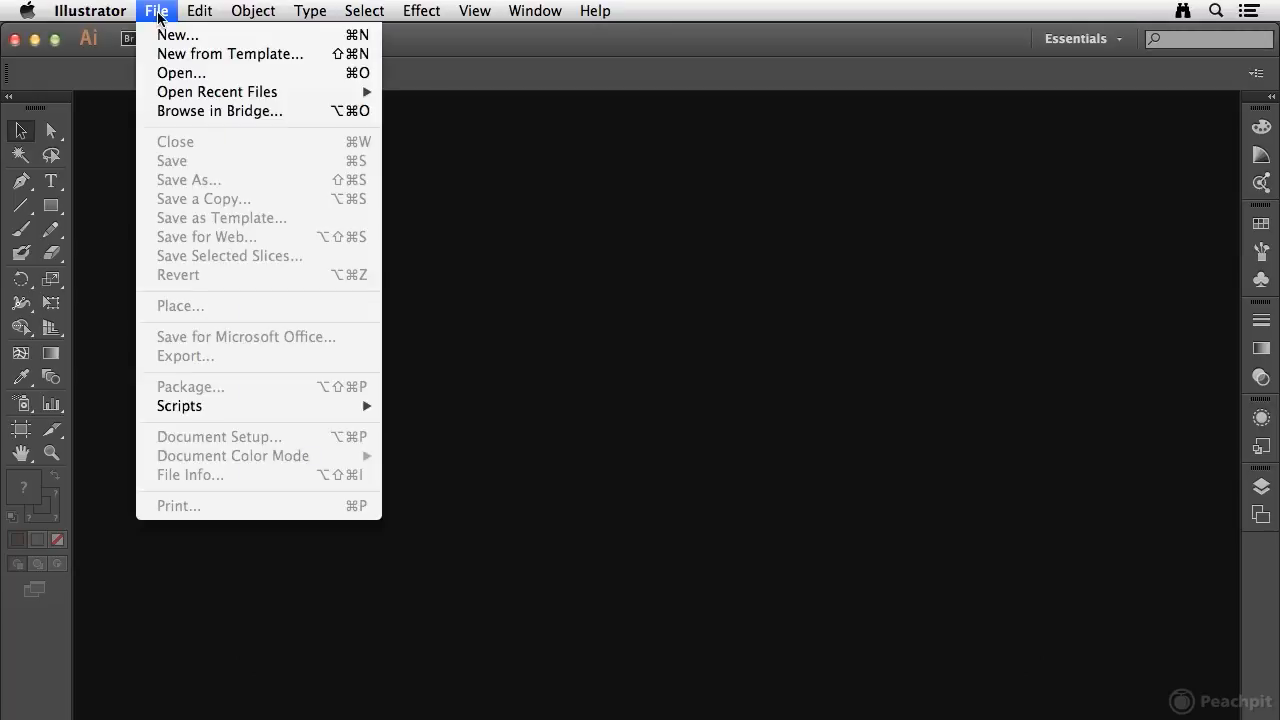
click(165, 36)
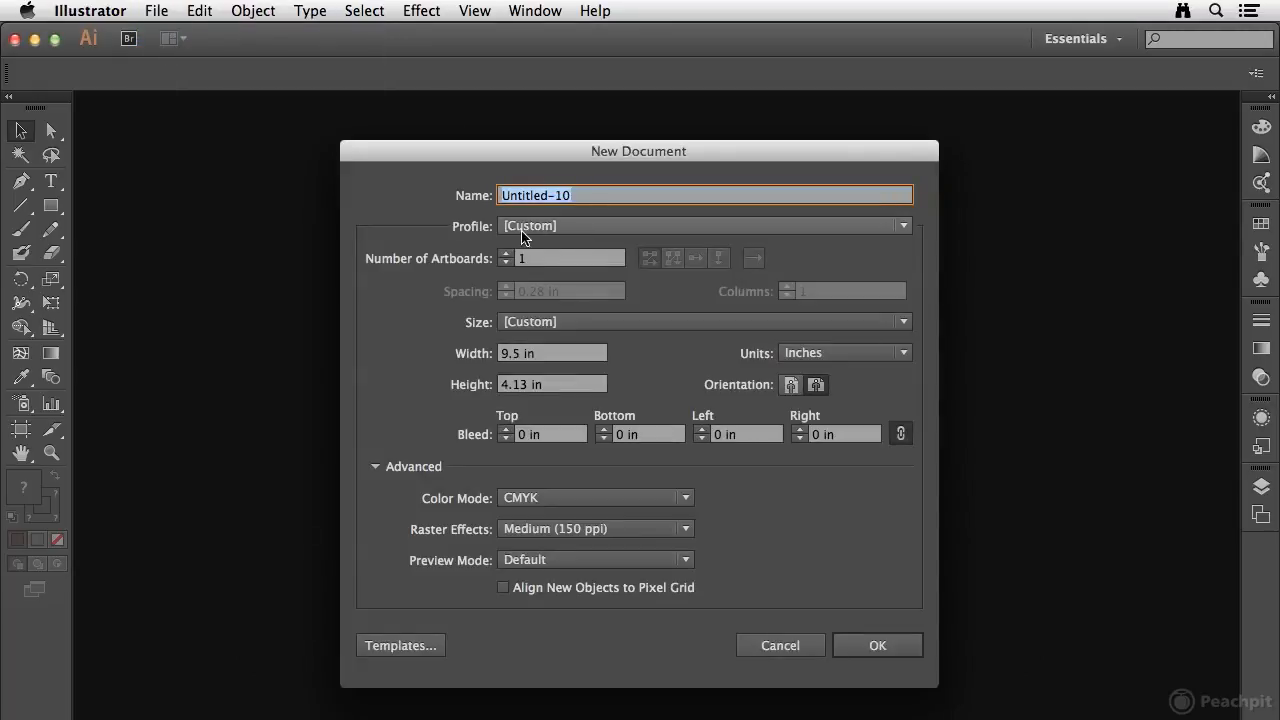
click(596, 227)
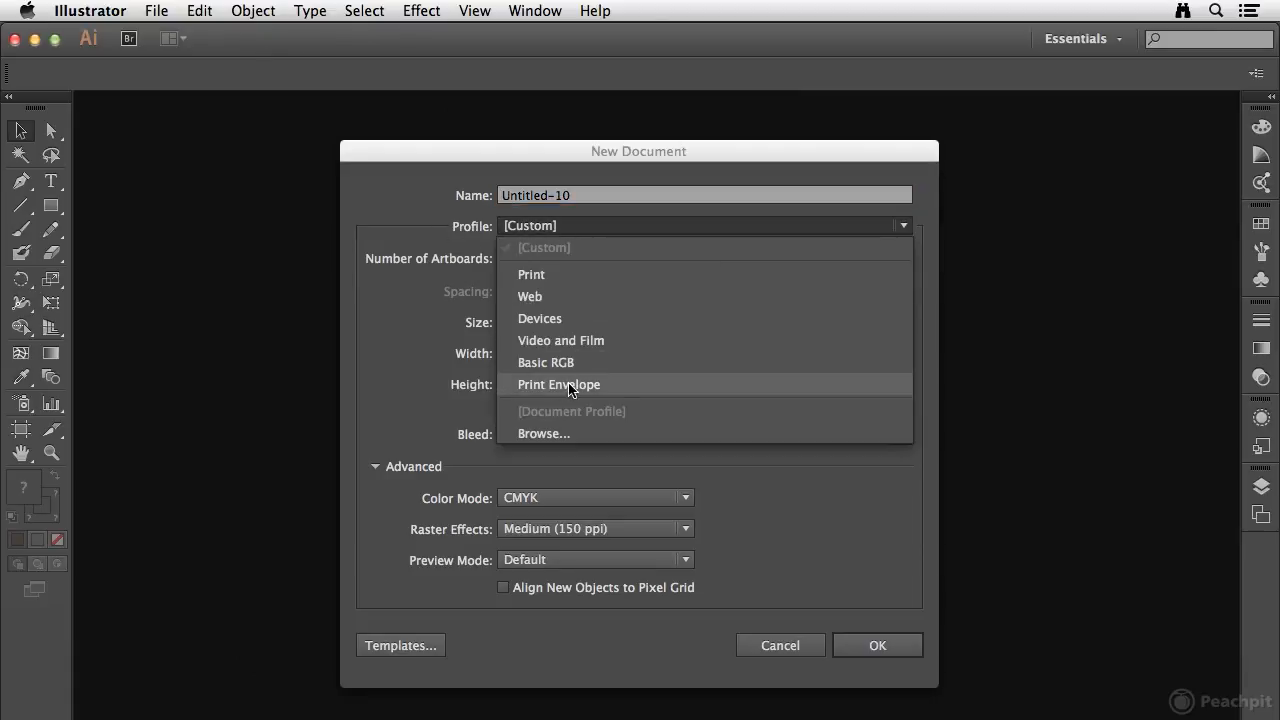
click(633, 391)
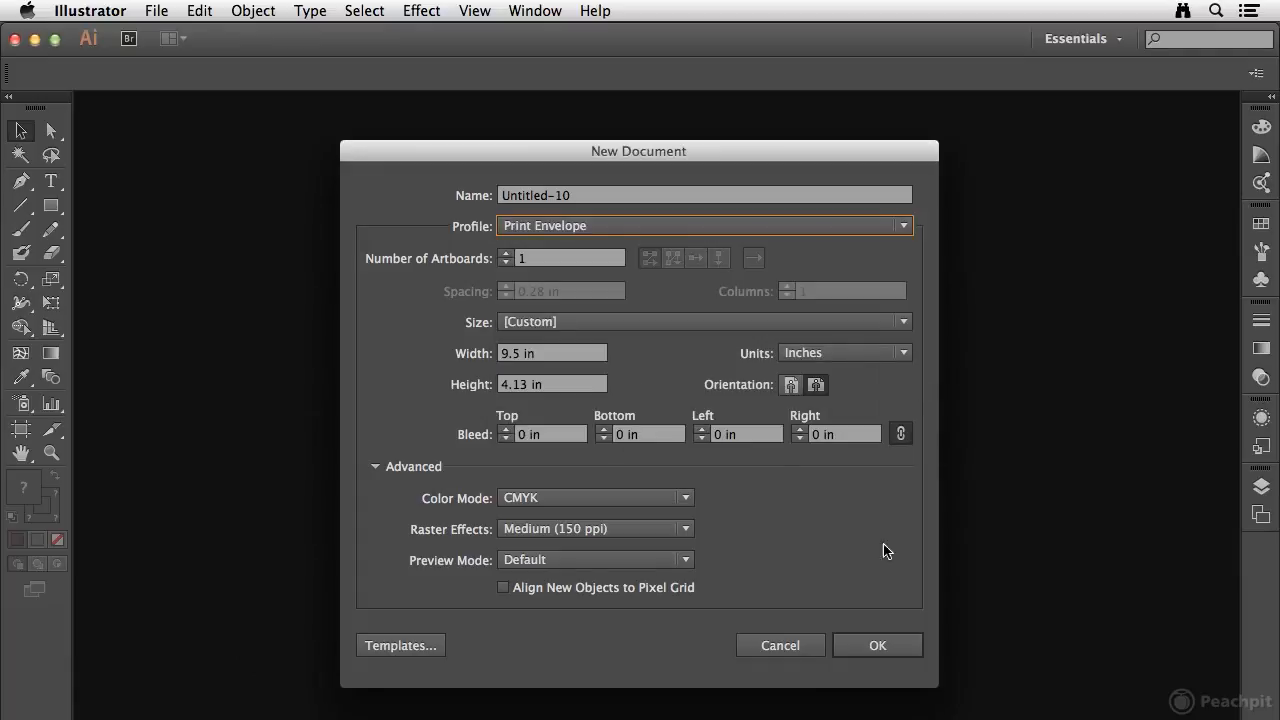
click(877, 645)
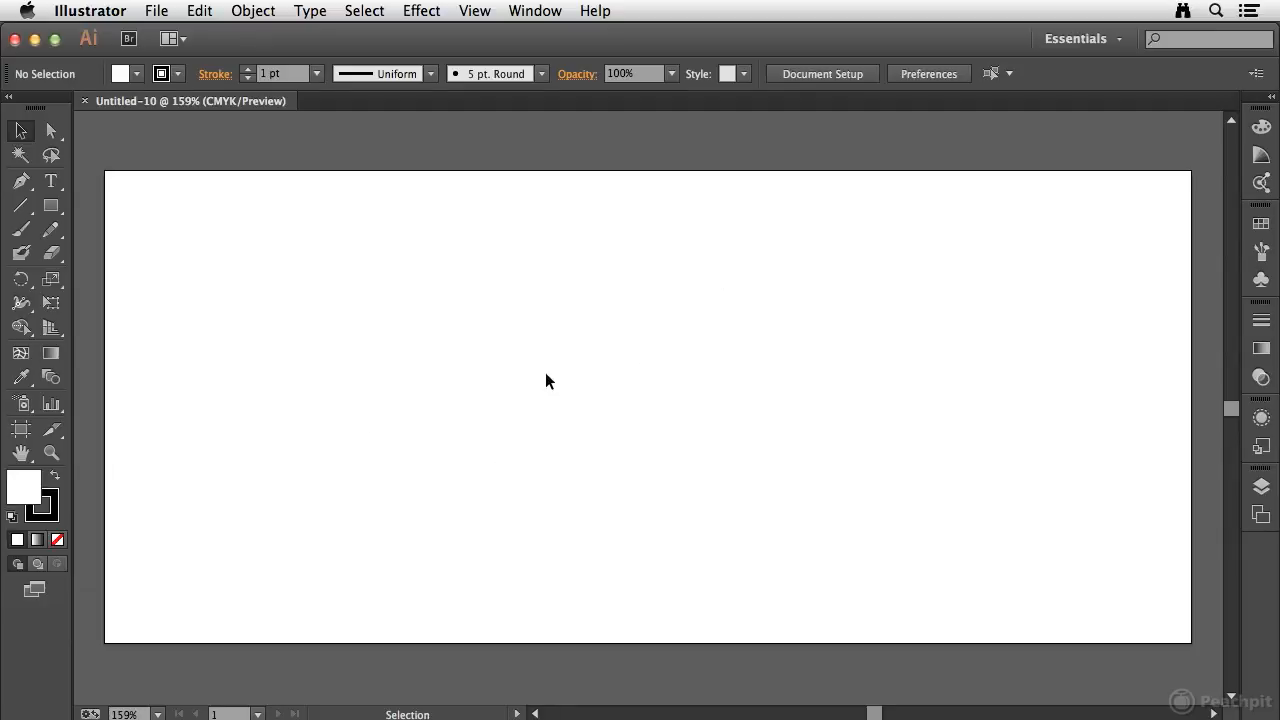
- Check the new document's swatches and its Document Raster Effects Settings without changing anything
click(1261, 224)
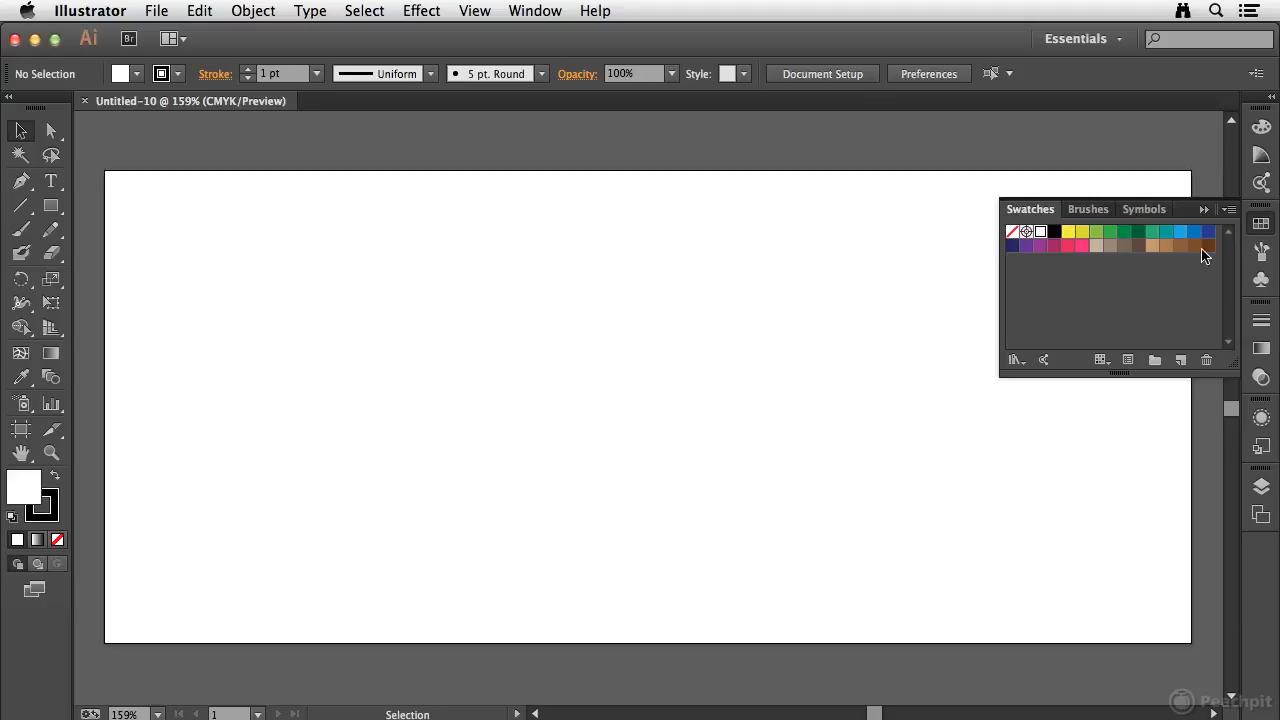
click(1261, 224)
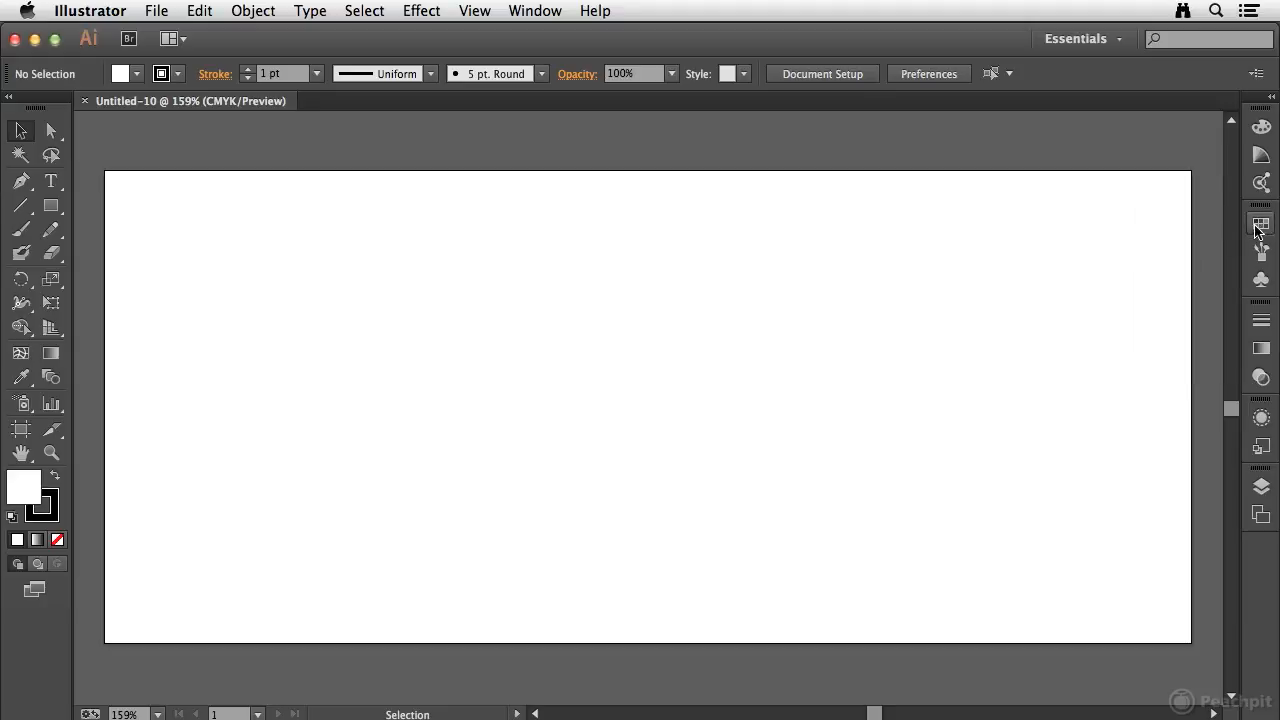
click(421, 14)
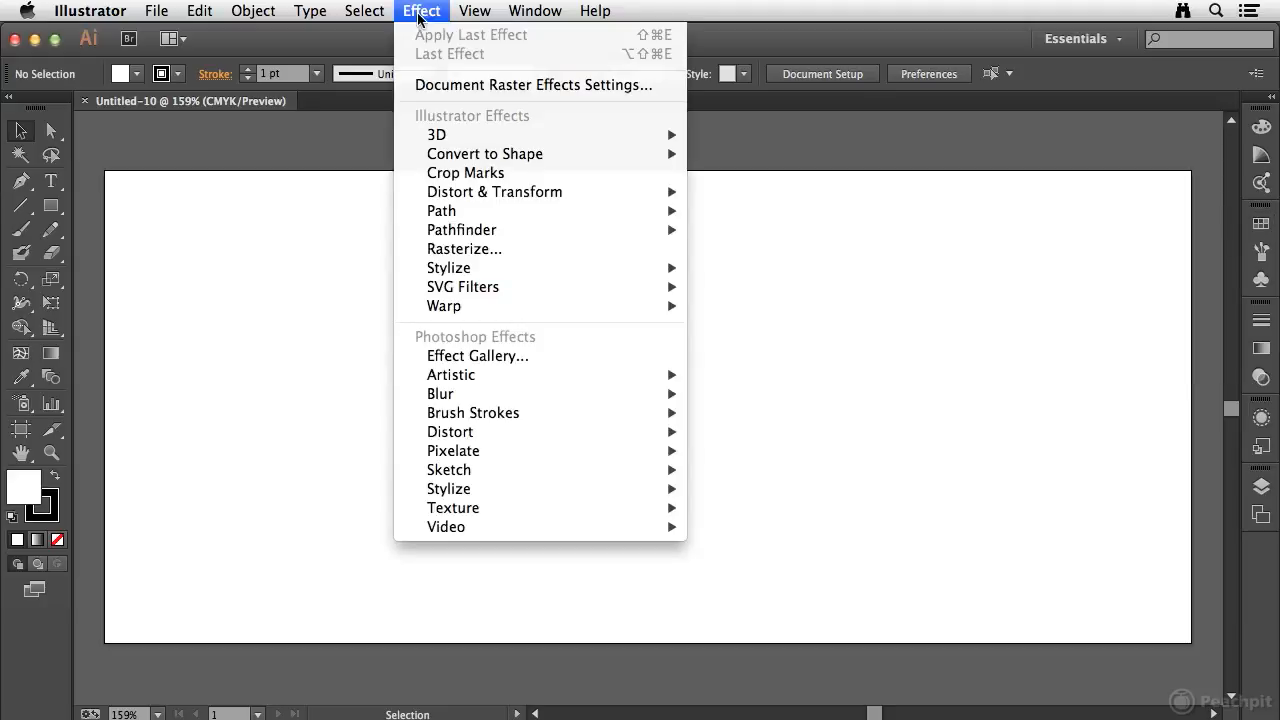
click(460, 88)
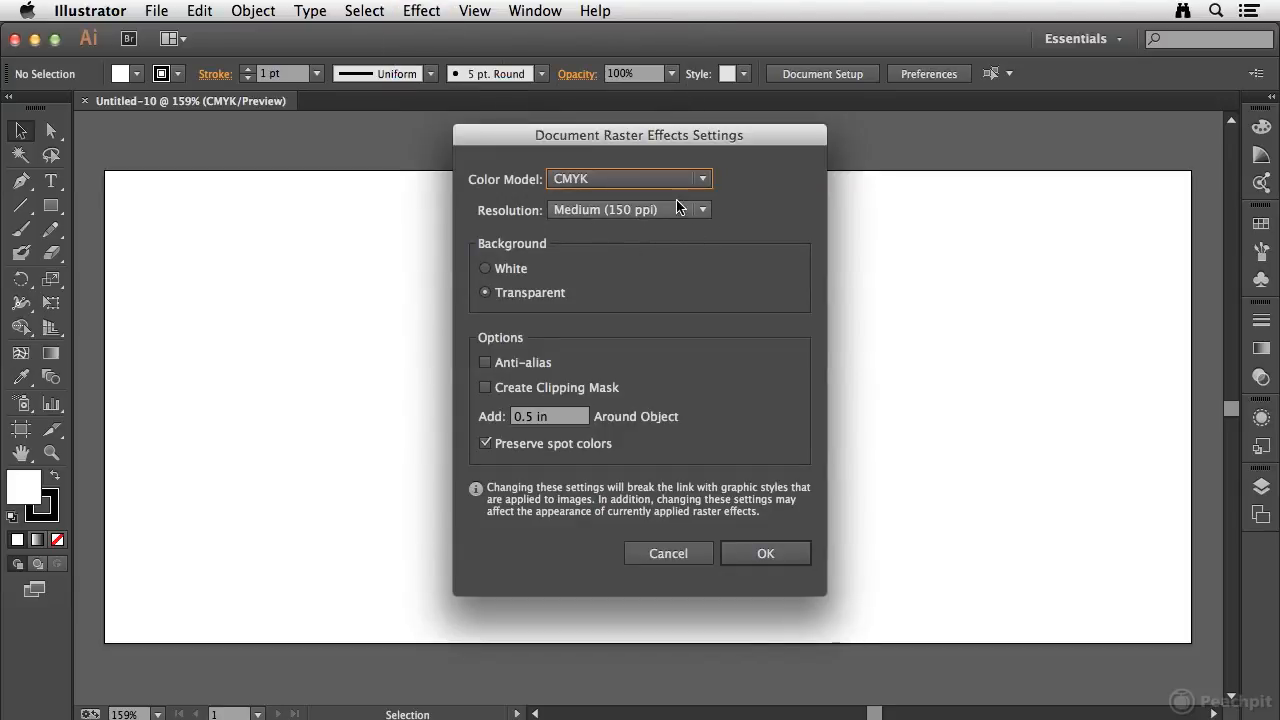
click(681, 555)
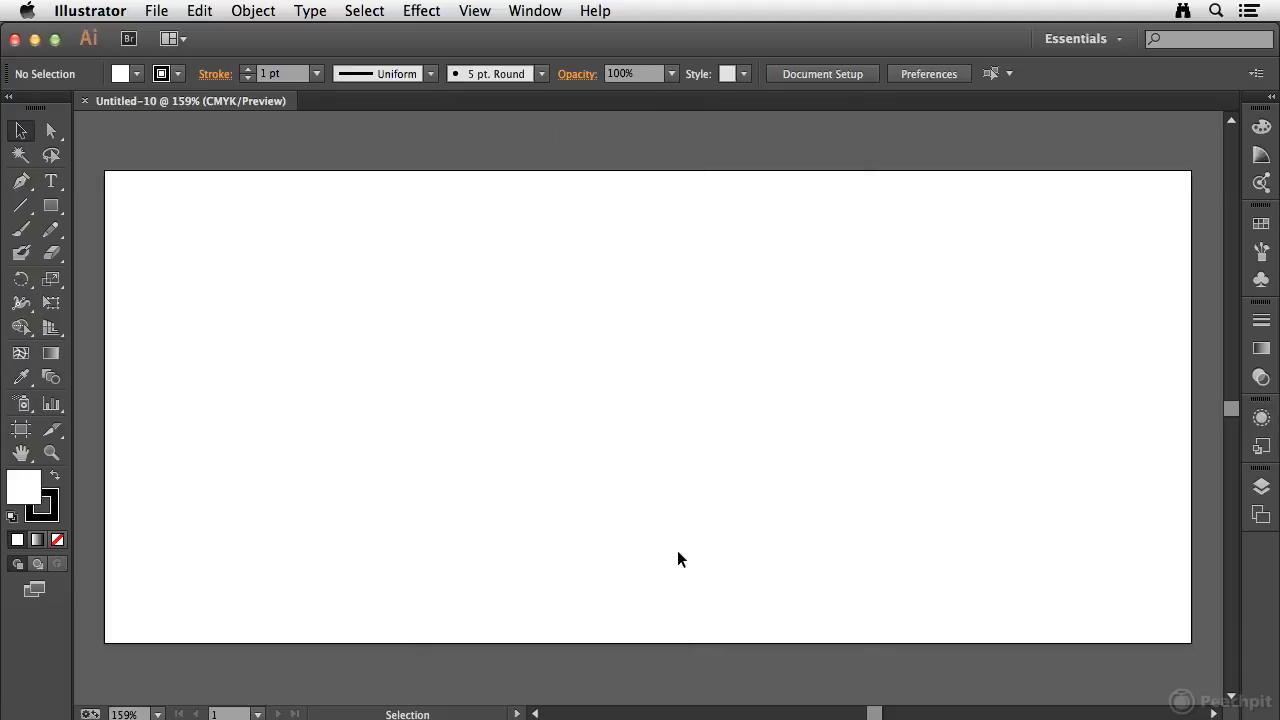